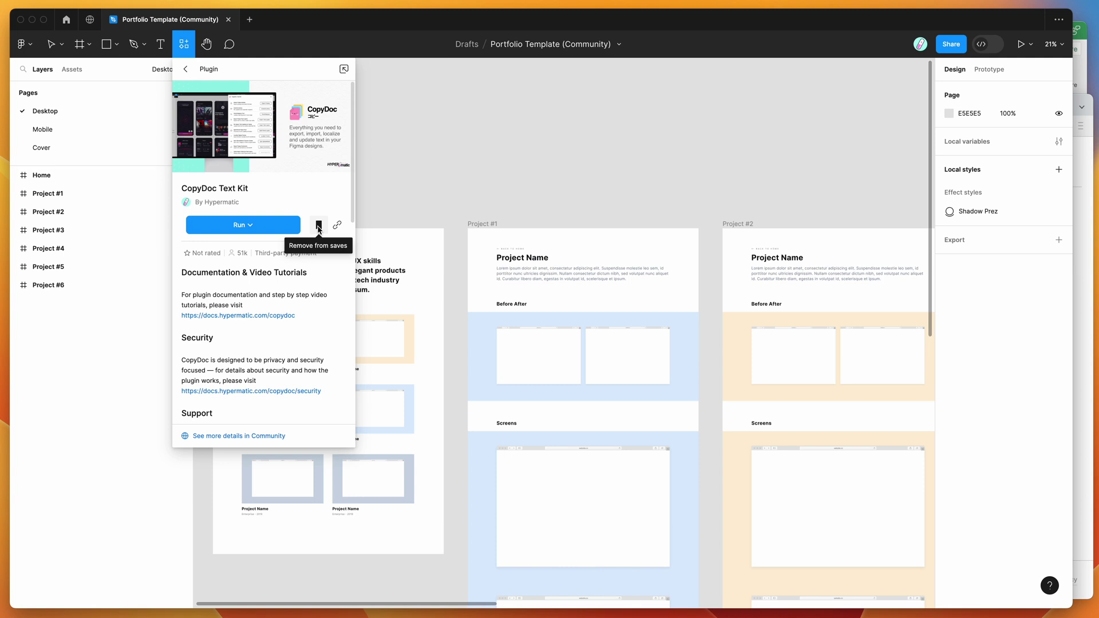
Step: Run the CopyDoc Text Kit plugin from the canvas's Plugins menu
click(411, 116)
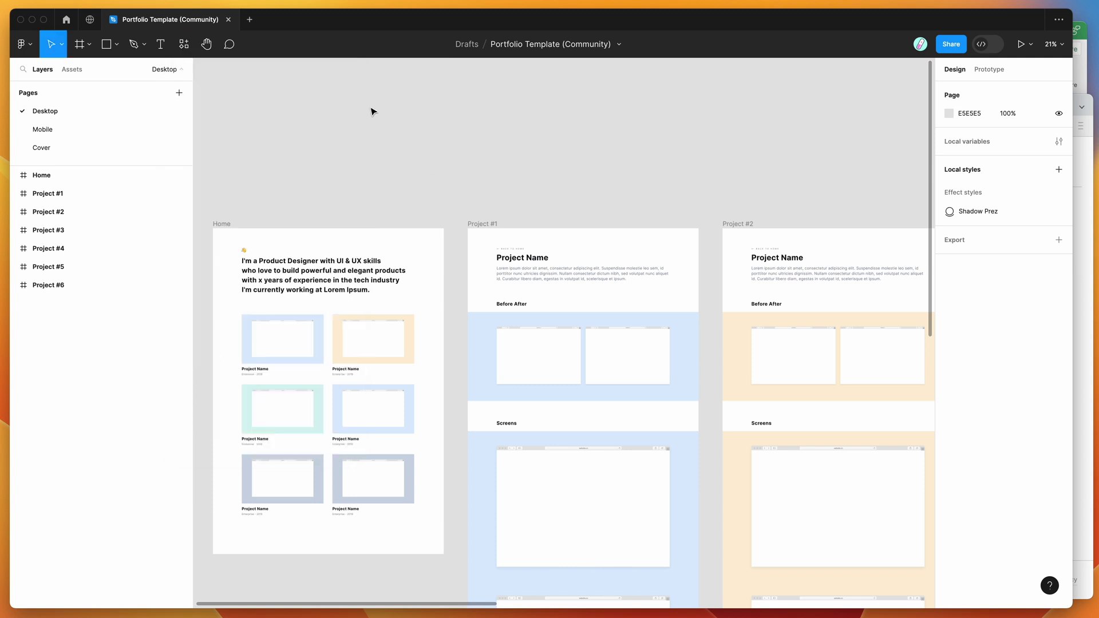
right_click(371, 110)
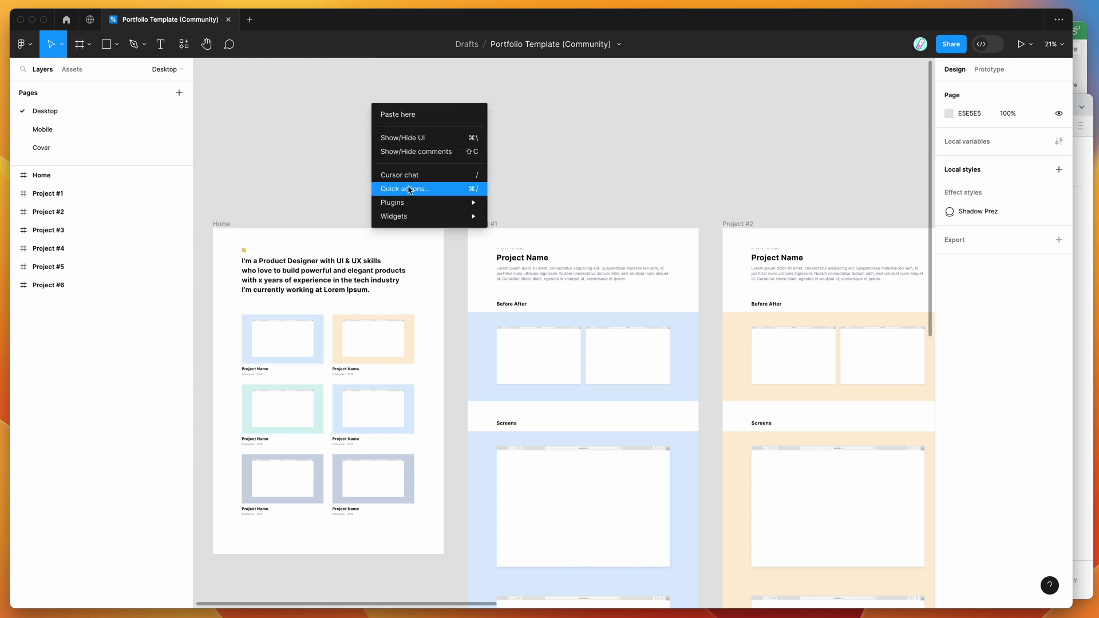
mouse_move(411, 202)
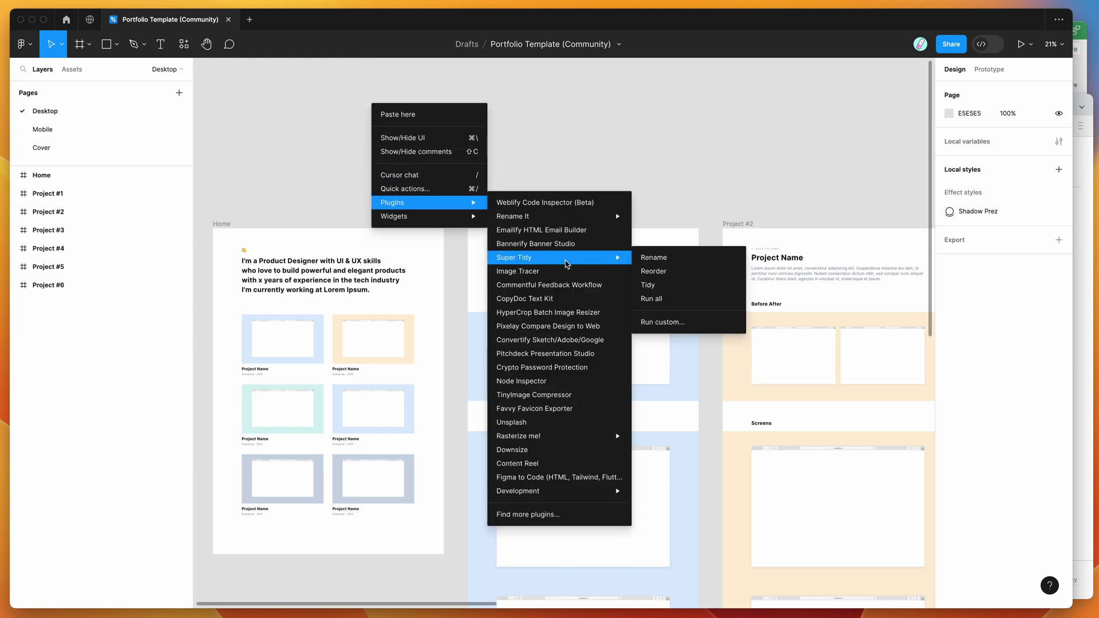
click(524, 299)
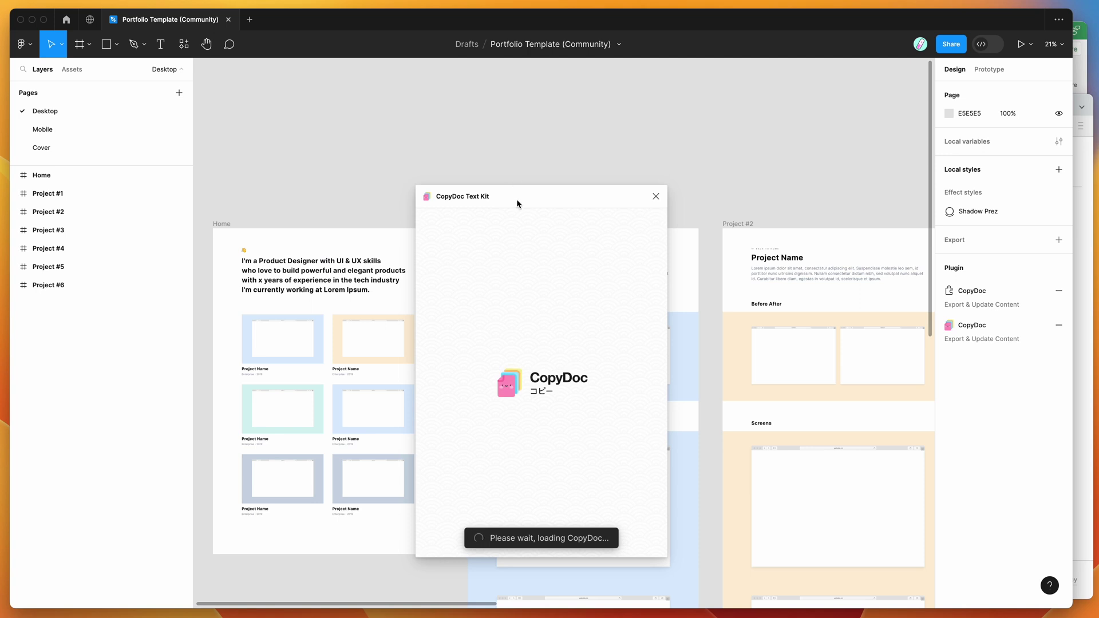
Step: Move the CopyDoc window to the upper right and zoom in on the Home frame
drag(565, 189, 782, 93)
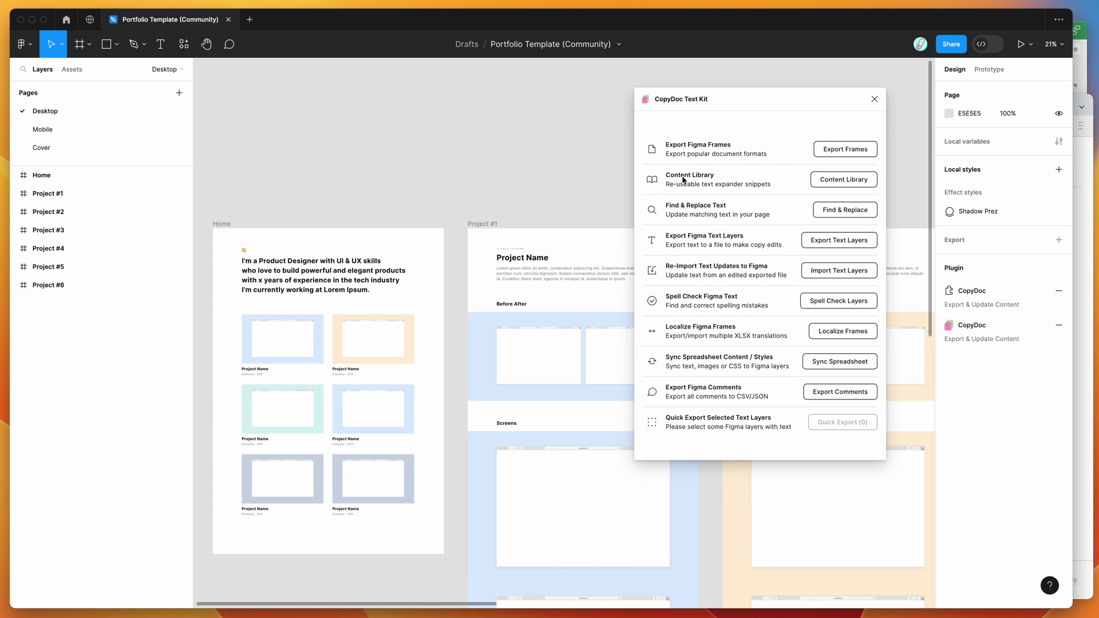
scroll(552, 188, up, 5)
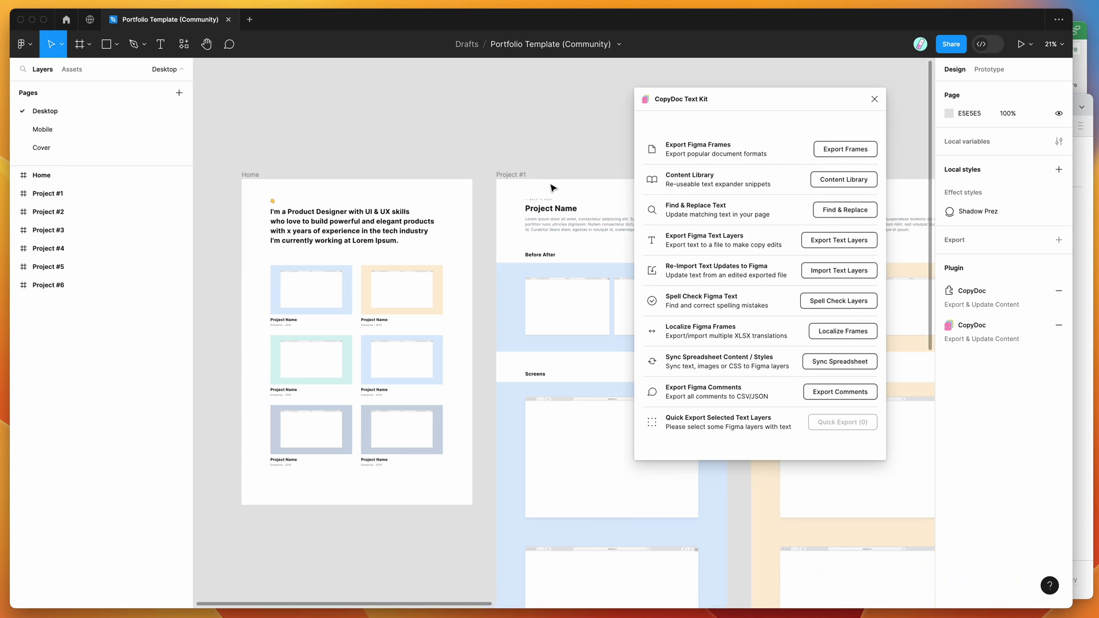
scroll(479, 137, left, 6)
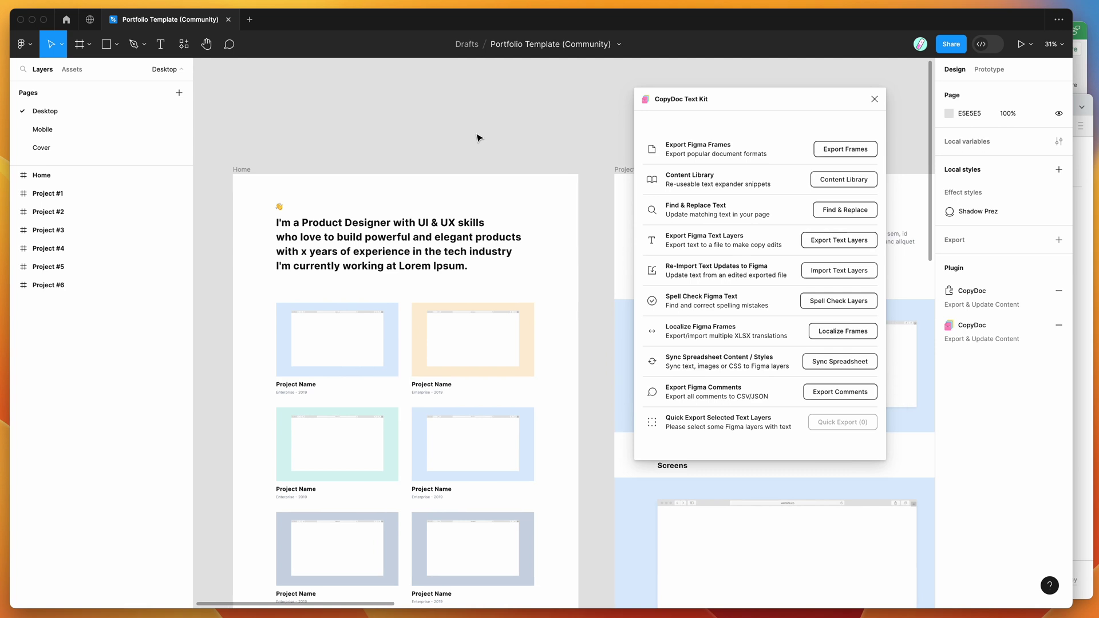
scroll(479, 138, up, 3)
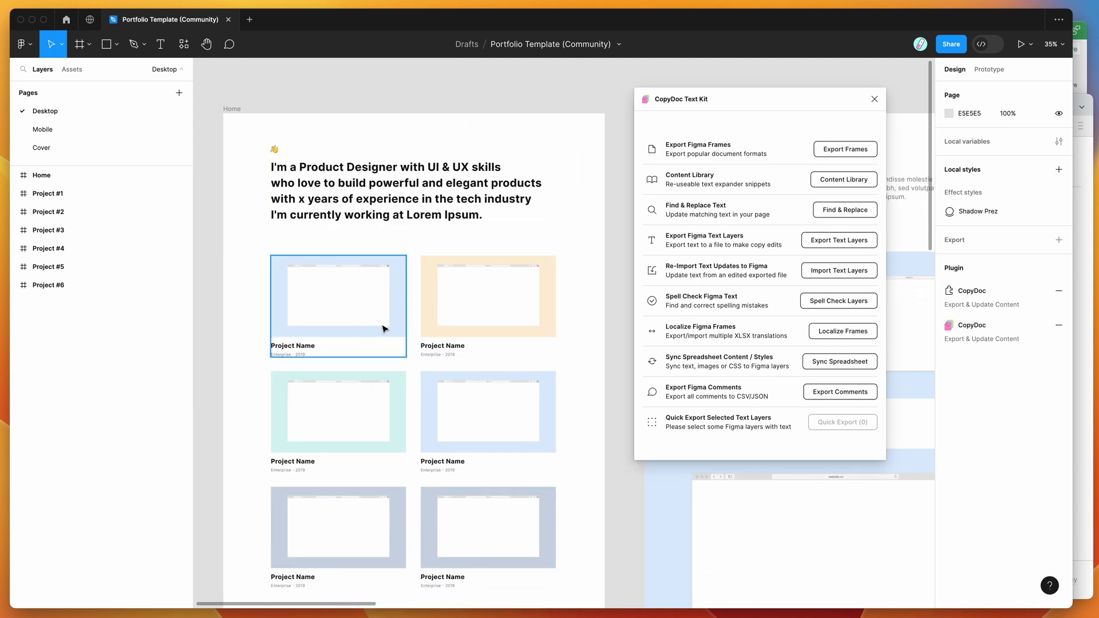
scroll(453, 315, down, 1)
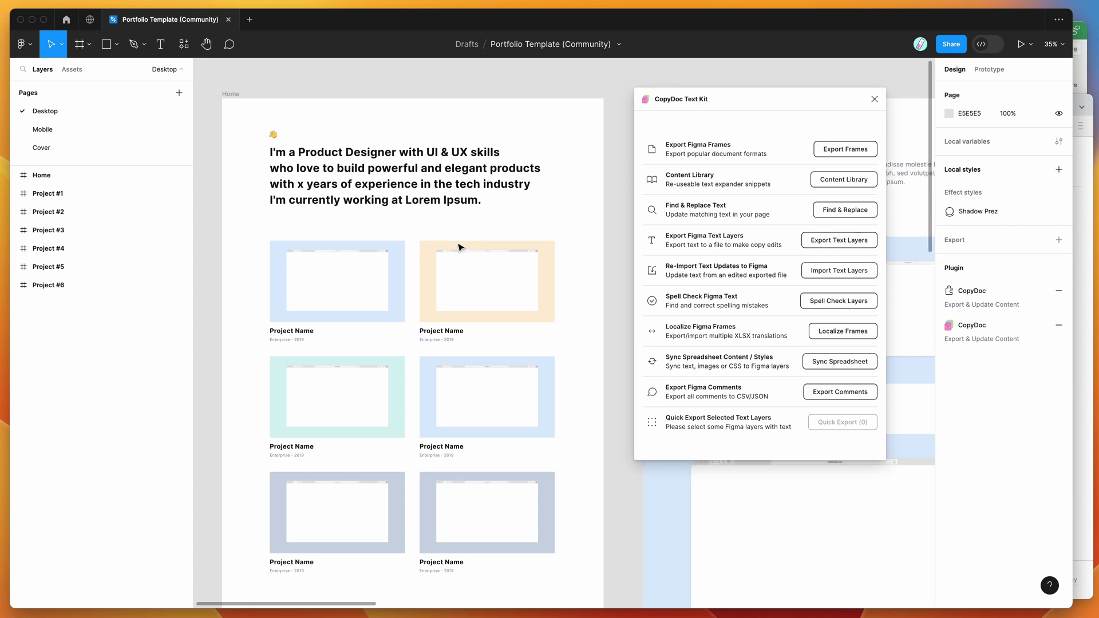
Step: In CopyDoc's Content Library Integrations view, switch the source dropdown from Google Sheets to Airtable
click(842, 184)
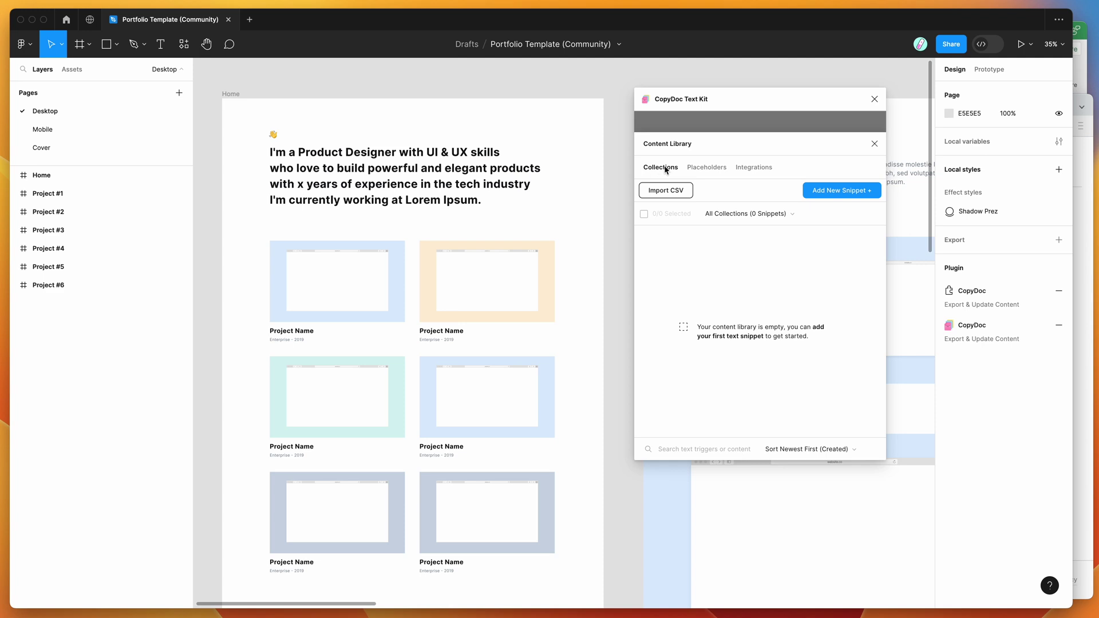
click(754, 169)
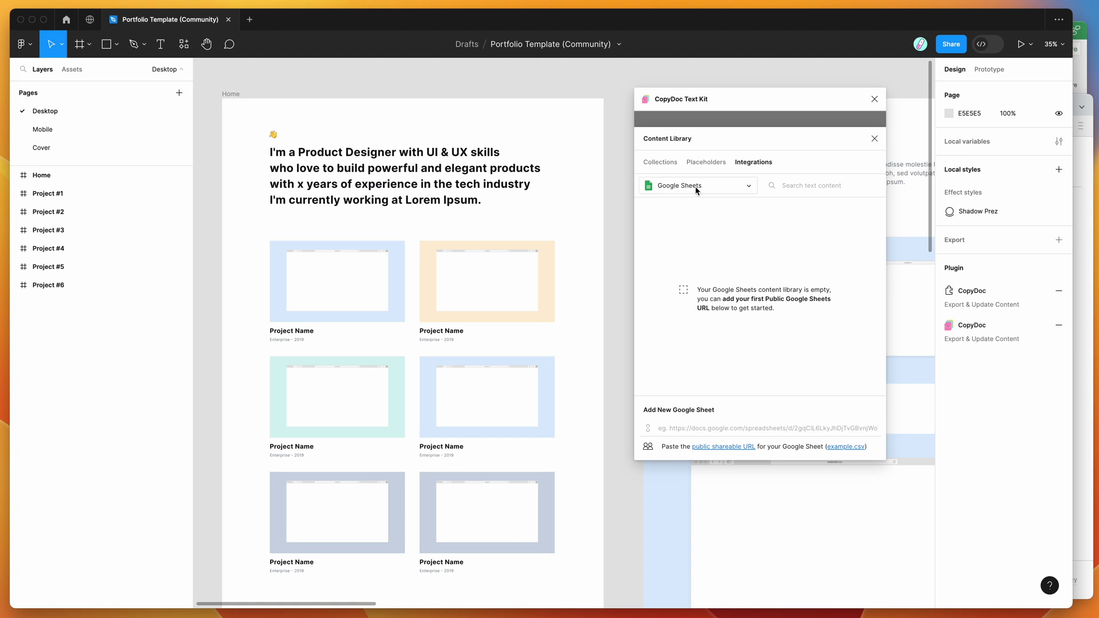
click(714, 190)
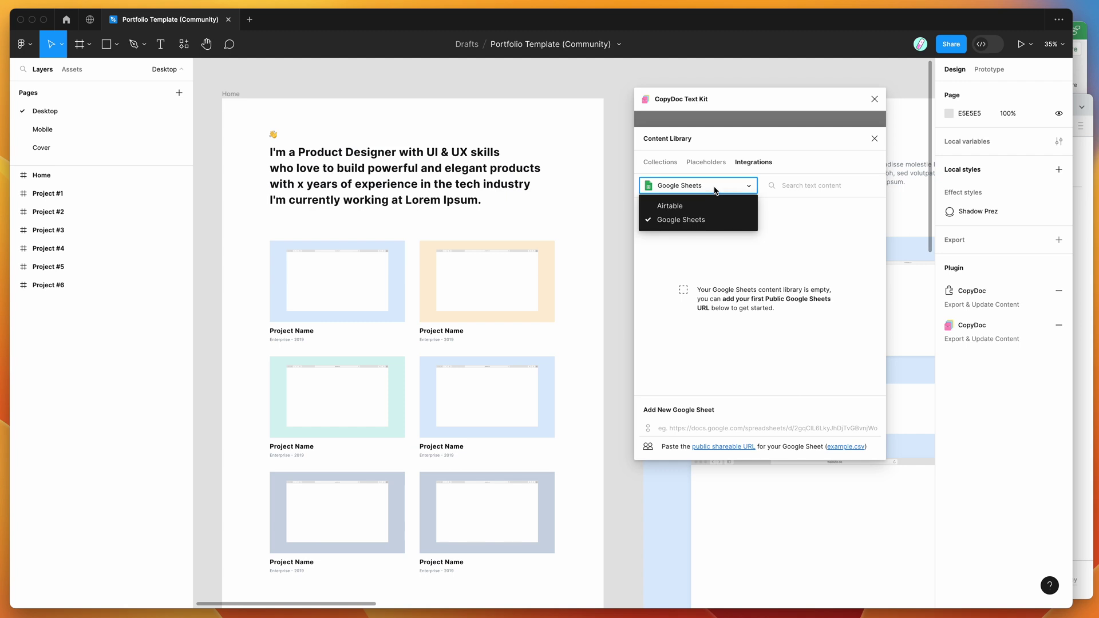
click(673, 207)
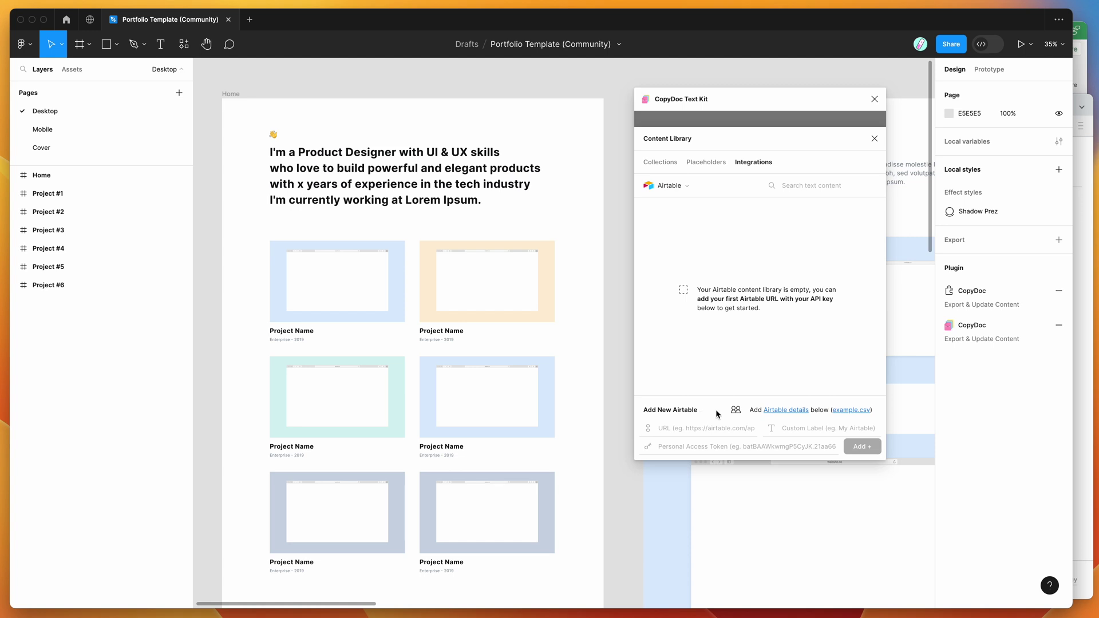
click(706, 427)
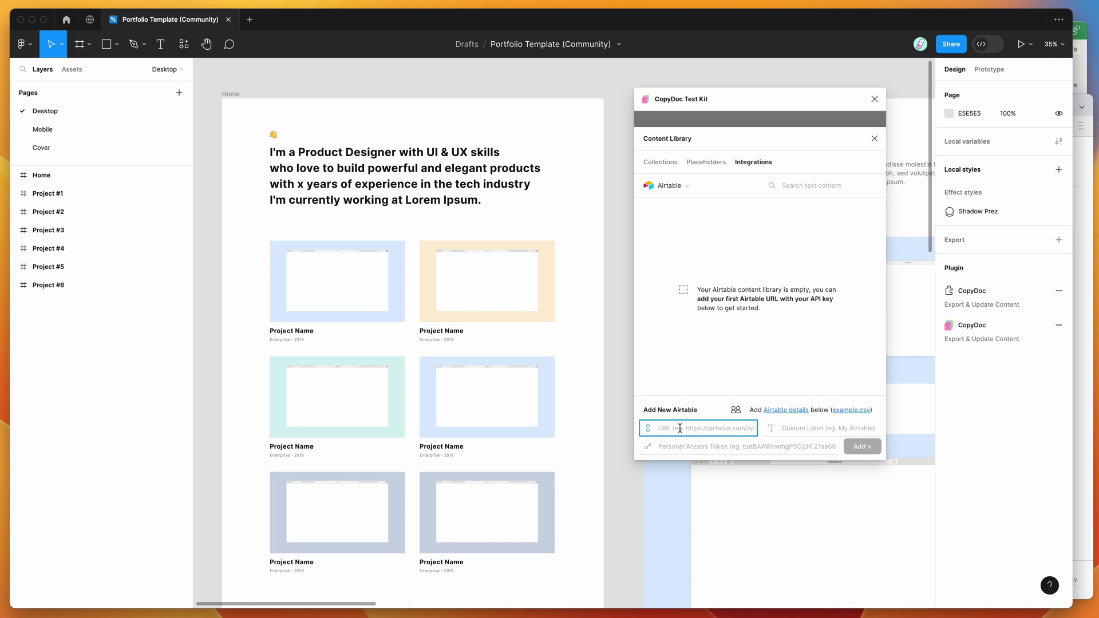
click(679, 447)
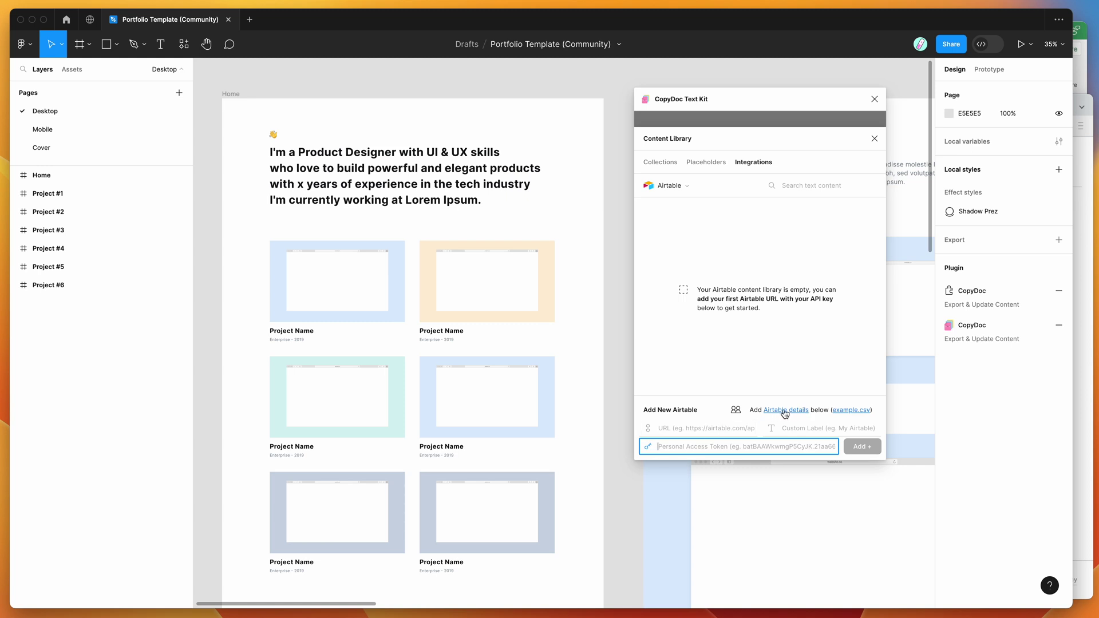
click(769, 387)
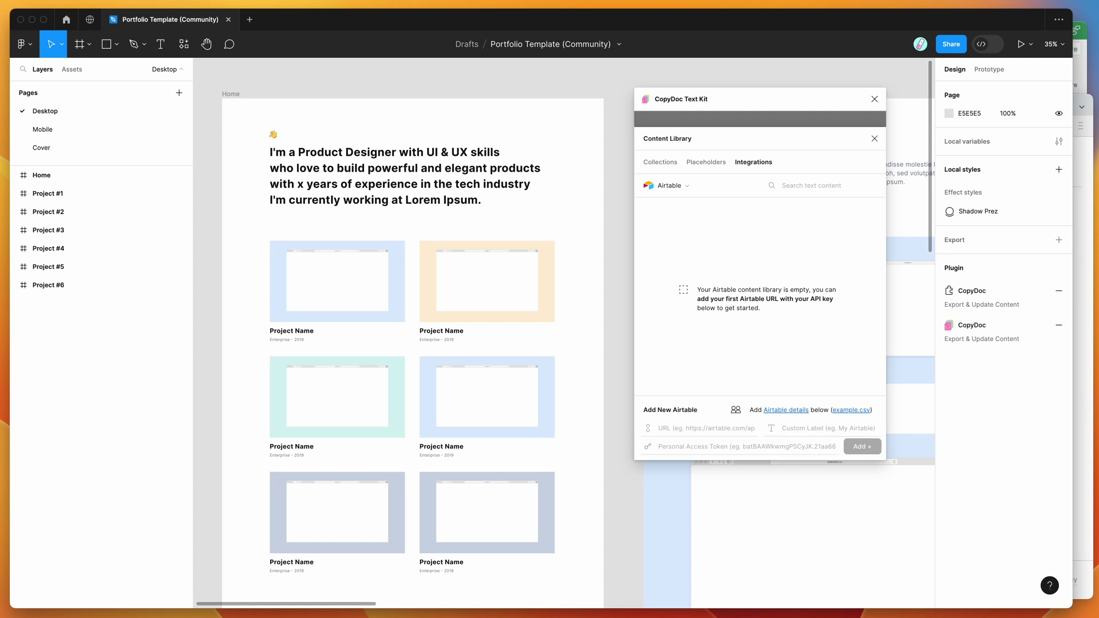
Step: On Airtable's Personal access tokens page, start a new token named 'CopyDoc Plugin'
click(1082, 416)
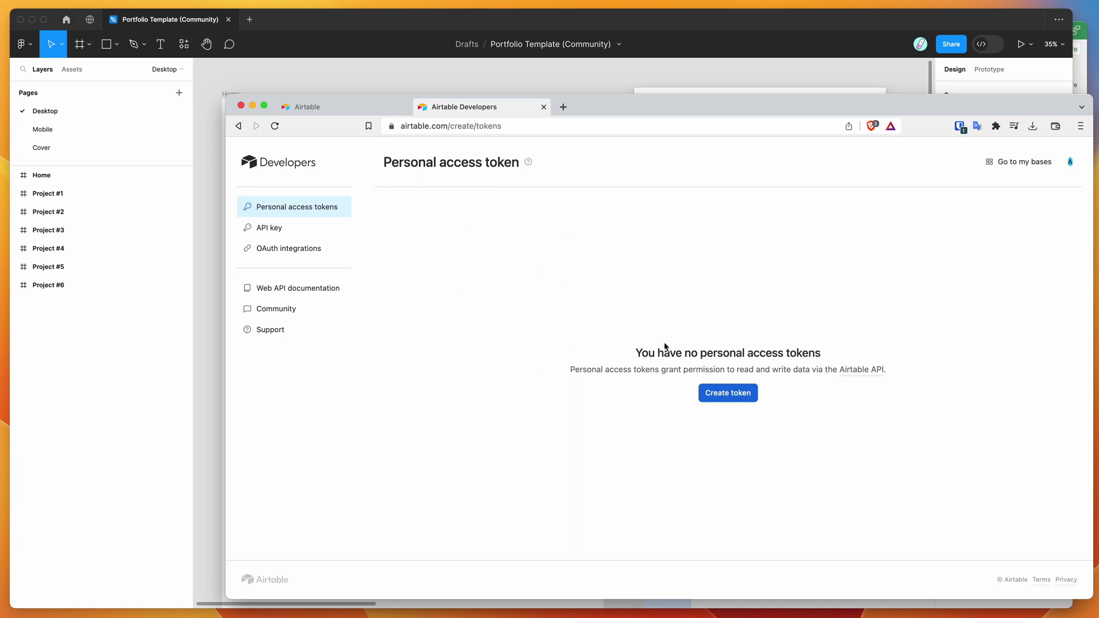
click(728, 394)
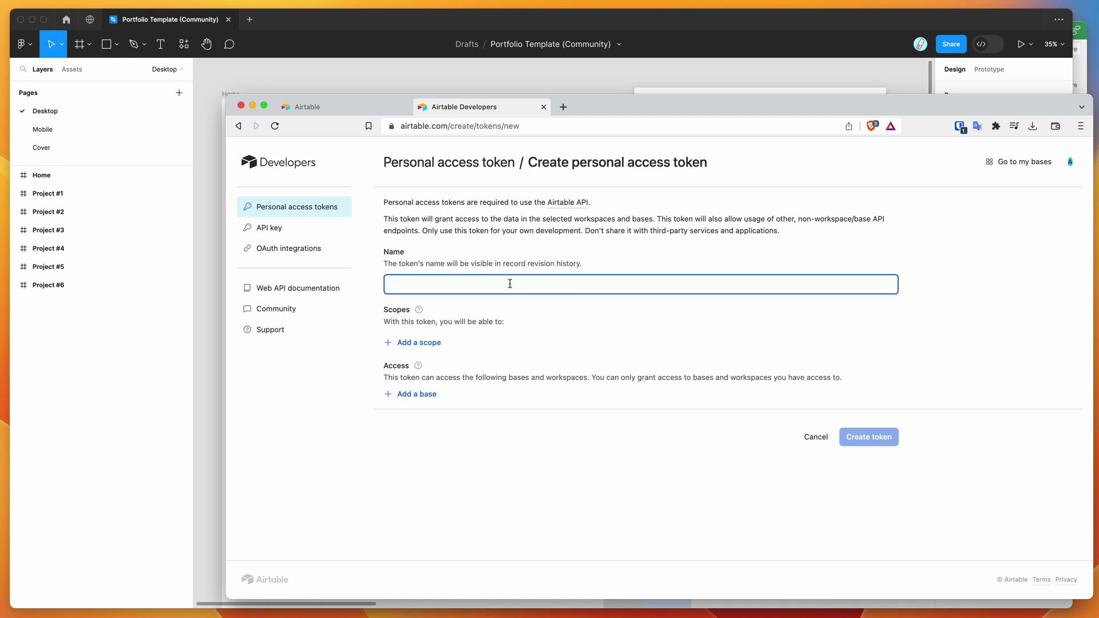
text(CopyDoc Pluig)
text(n)
click(471, 321)
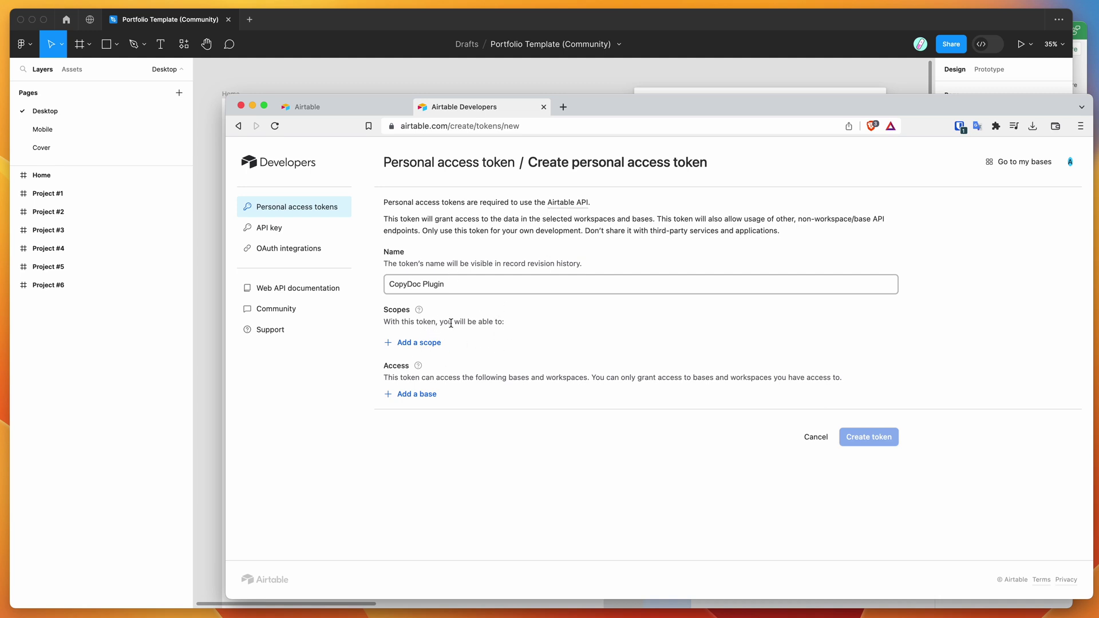
click(412, 345)
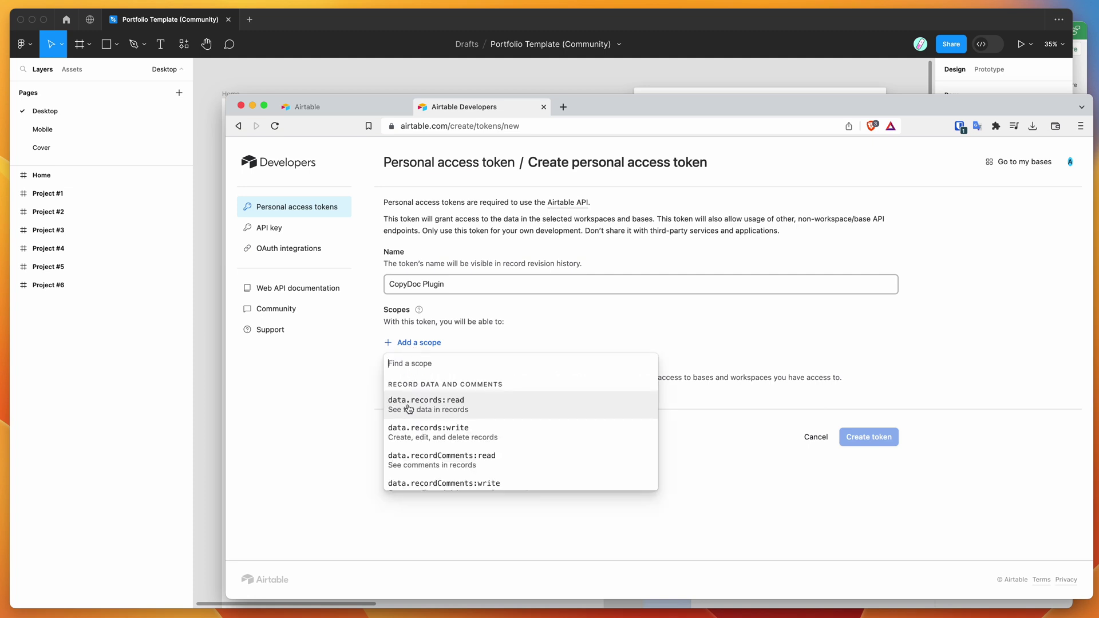
Step: Give the token the data.records:read scope and access to the CopyDoc workspace
click(438, 408)
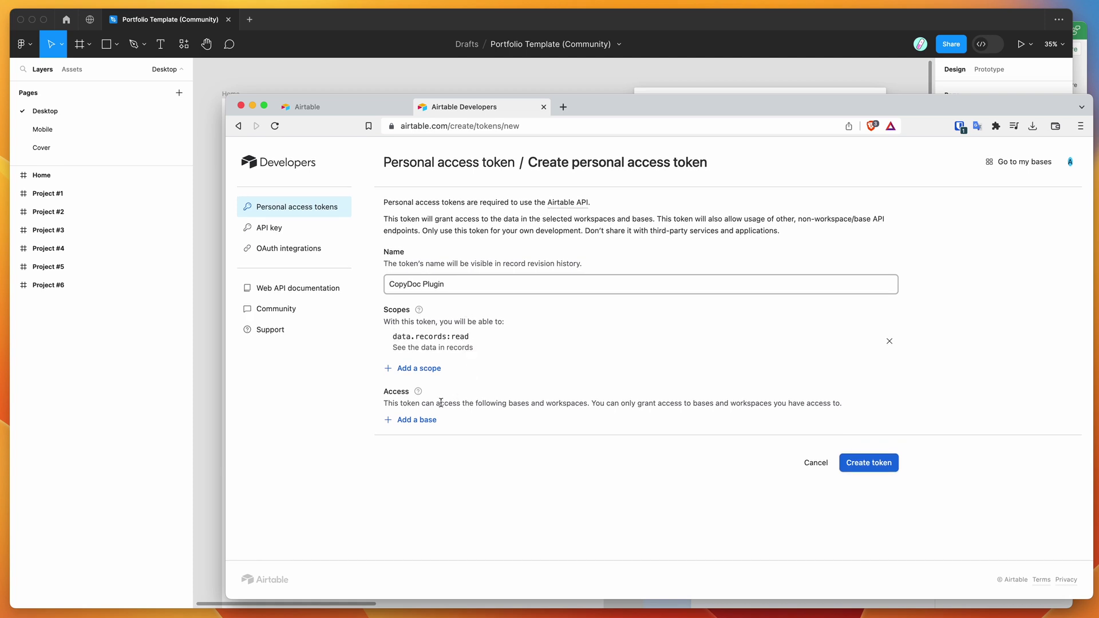
click(414, 423)
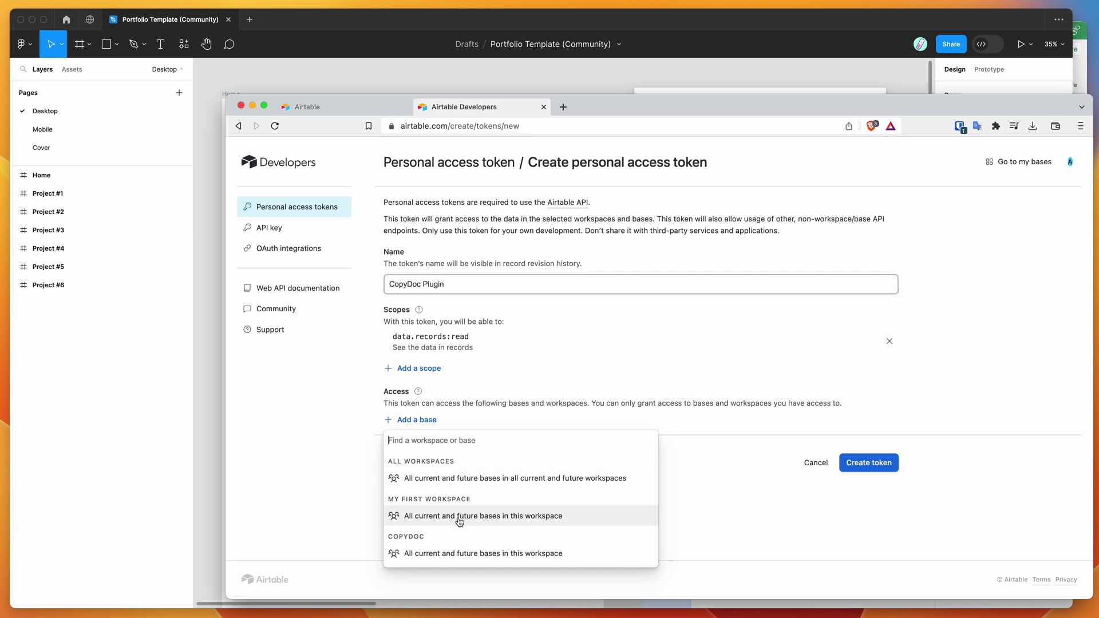
click(437, 557)
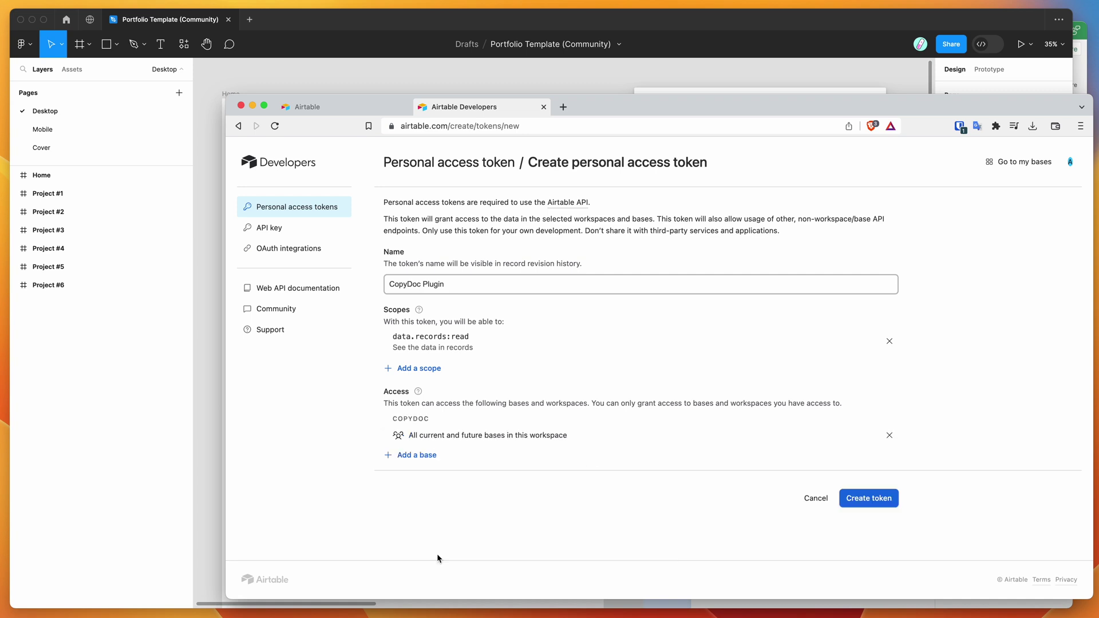
Step: Create the CopyDoc Plugin token and copy its value
click(870, 504)
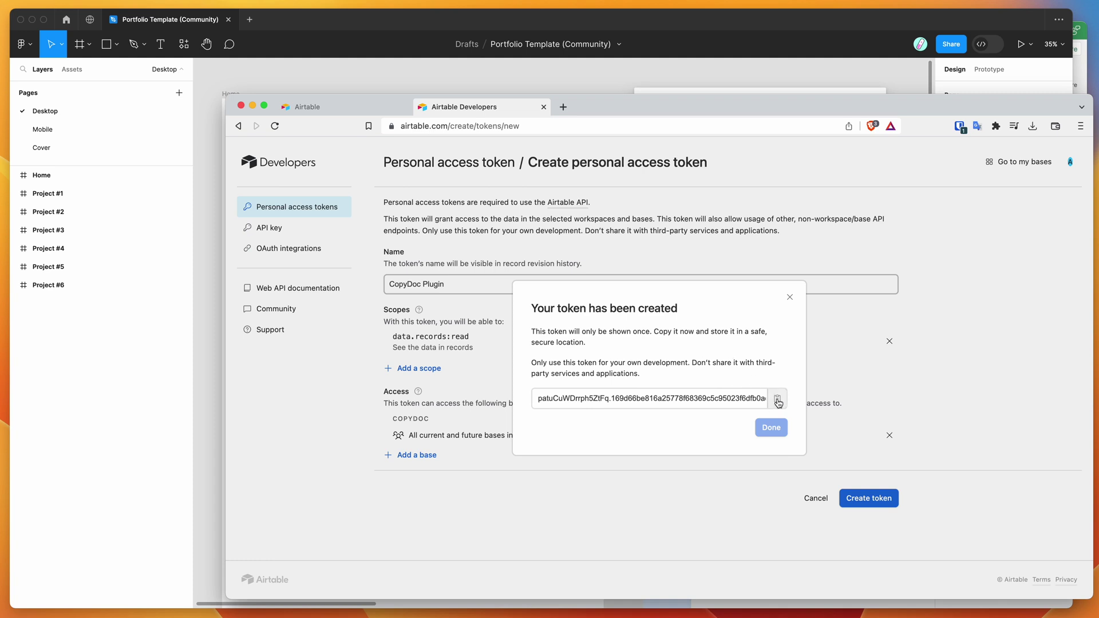
click(778, 402)
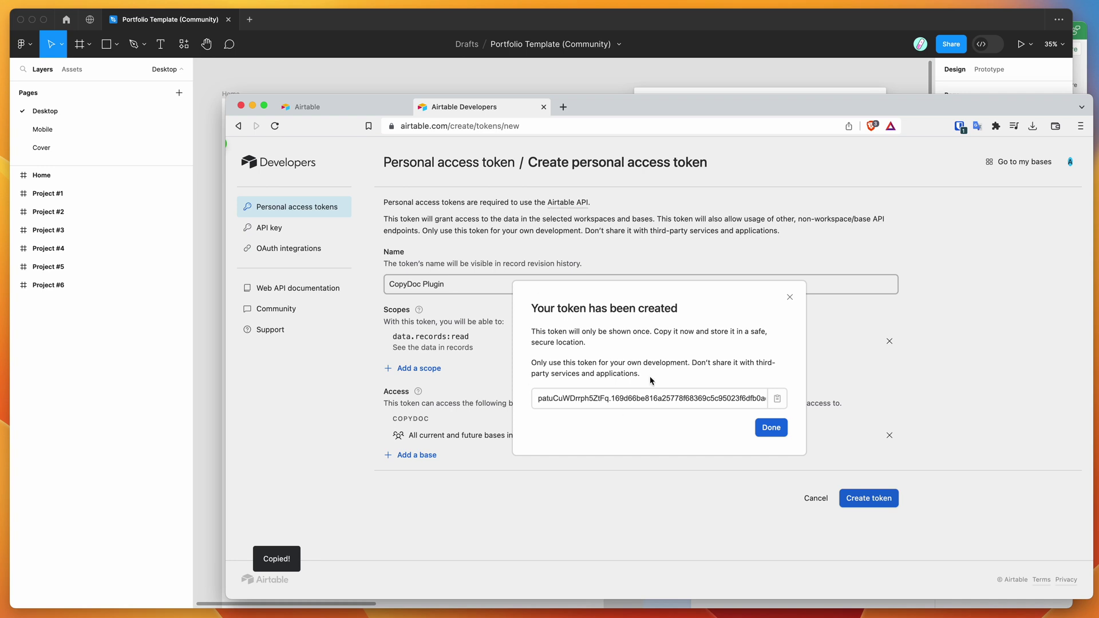
click(208, 374)
Step: Paste the copied token into CopyDoc's Personal Access Token field, then dismiss Airtable's token confirmation
click(711, 445)
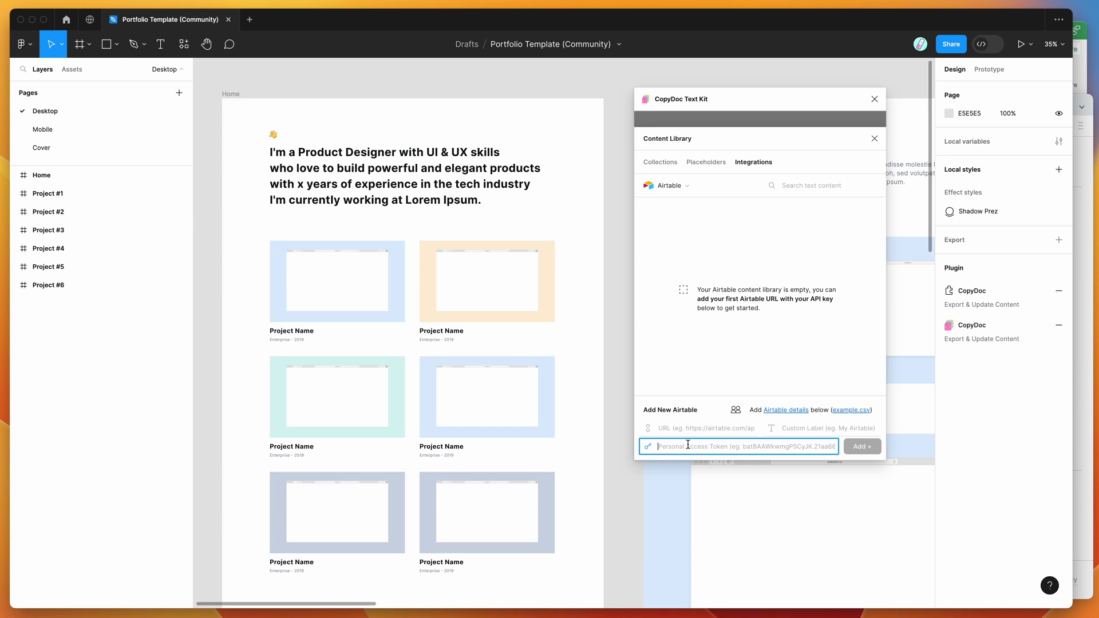
key(super+v)
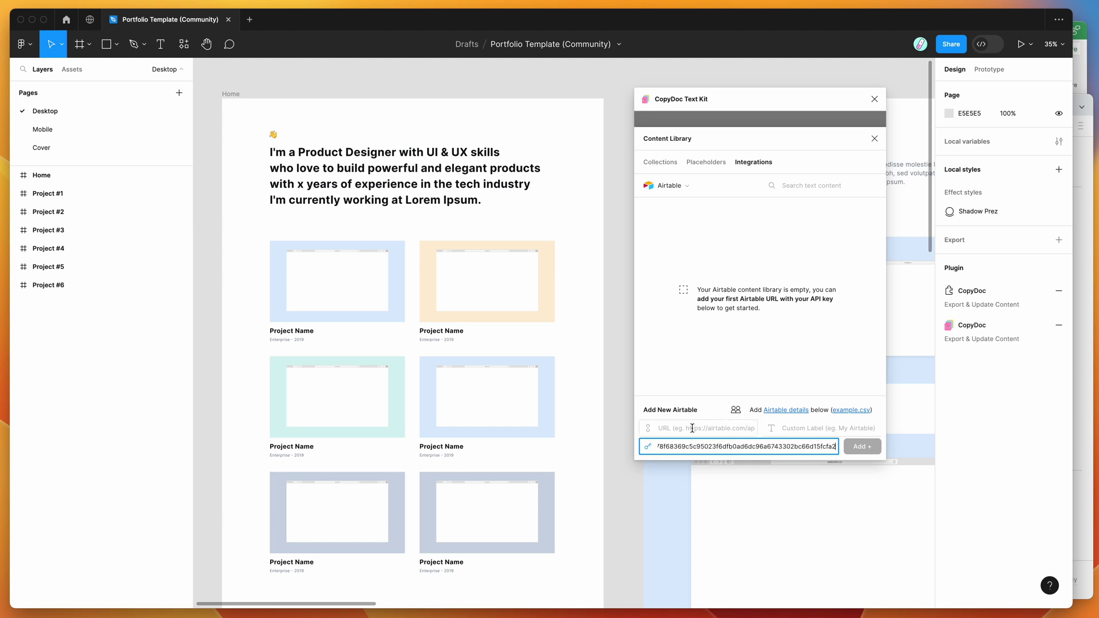
click(708, 428)
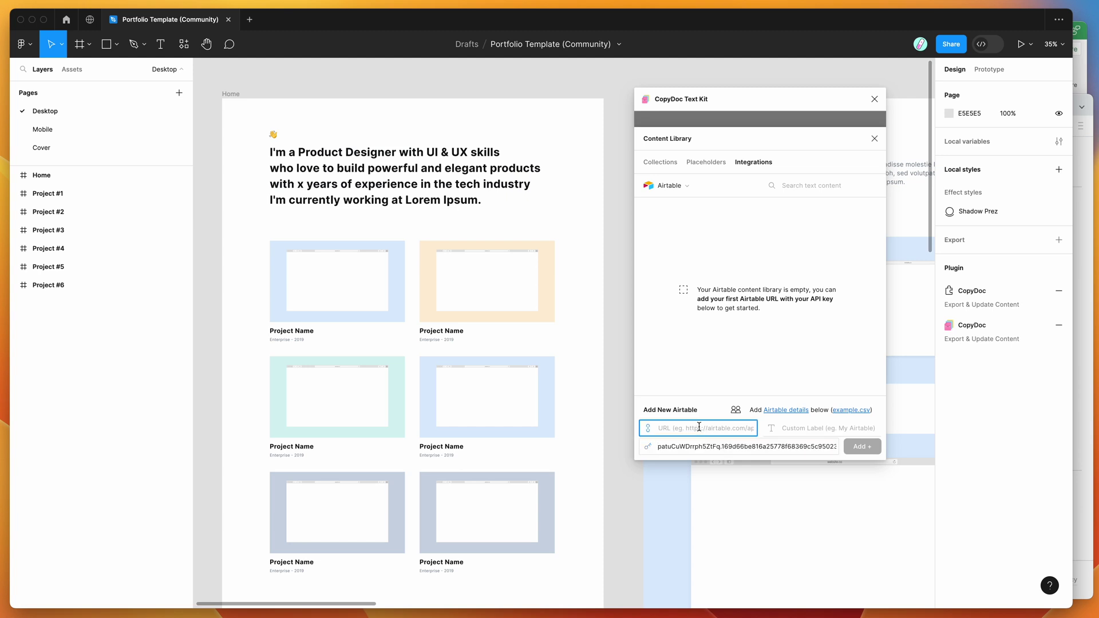
click(1081, 436)
click(793, 299)
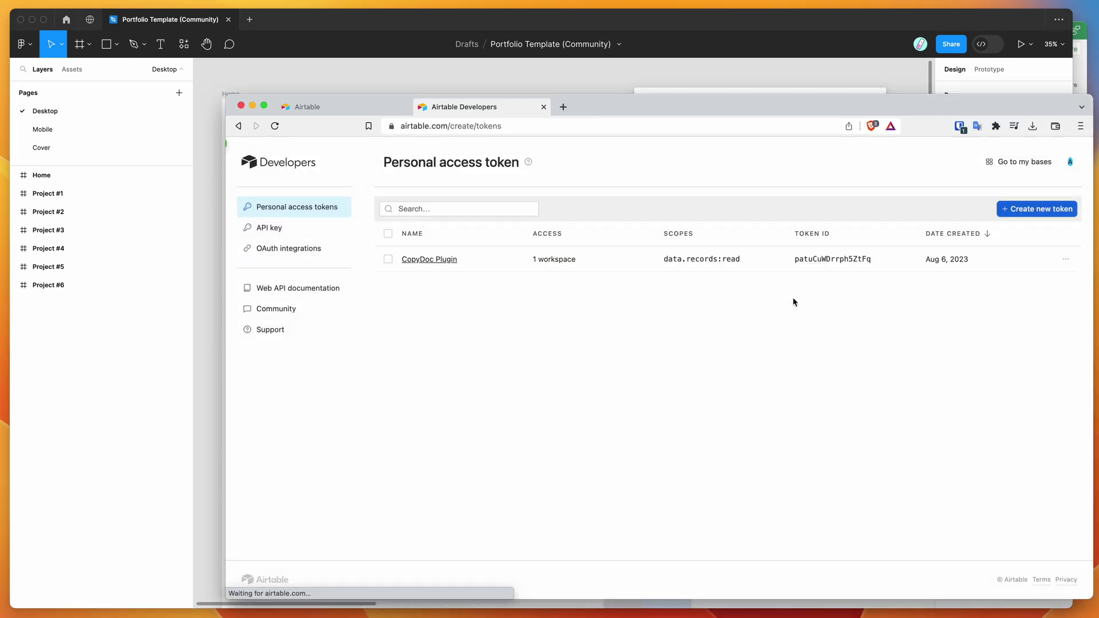
Step: From the Airtable home page, create a new Untitled Base in the CopyDoc workspace
click(351, 107)
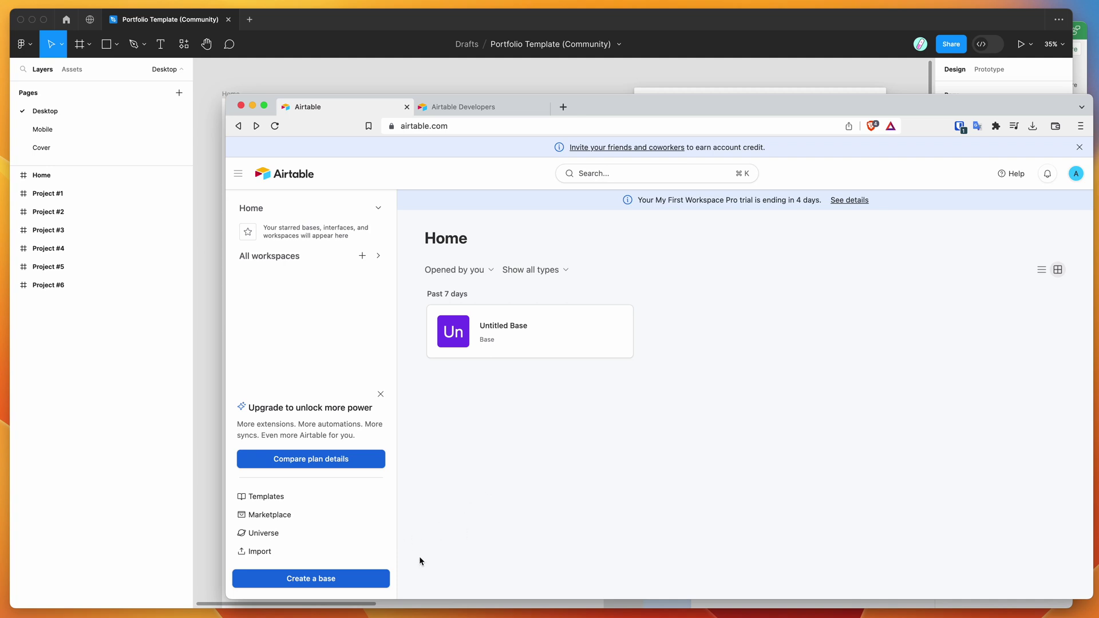
click(298, 583)
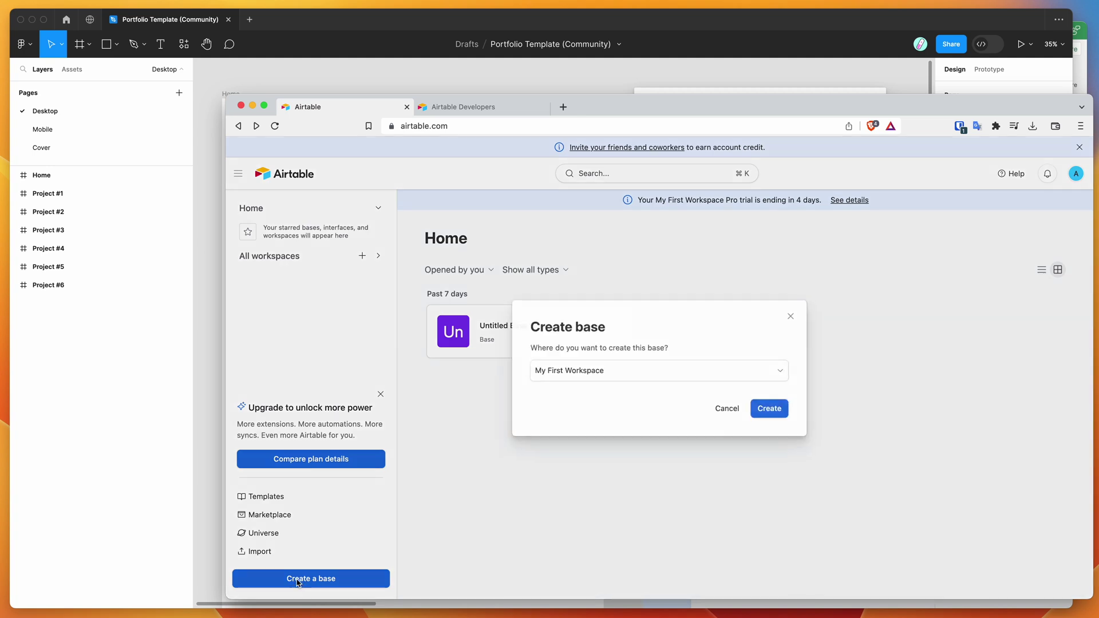
click(603, 379)
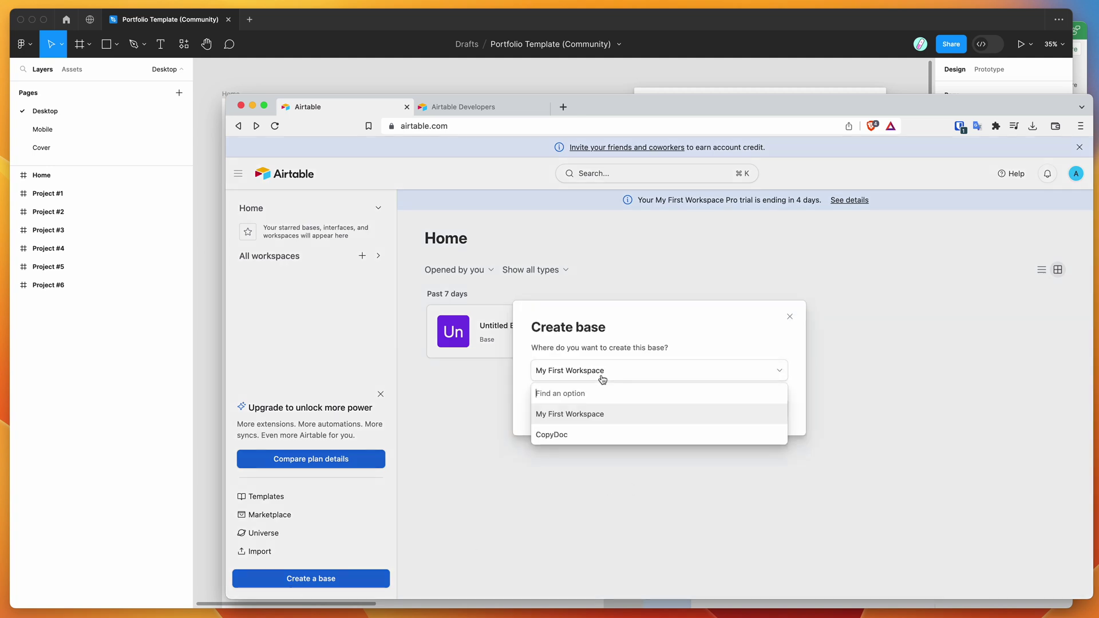
click(566, 436)
click(771, 407)
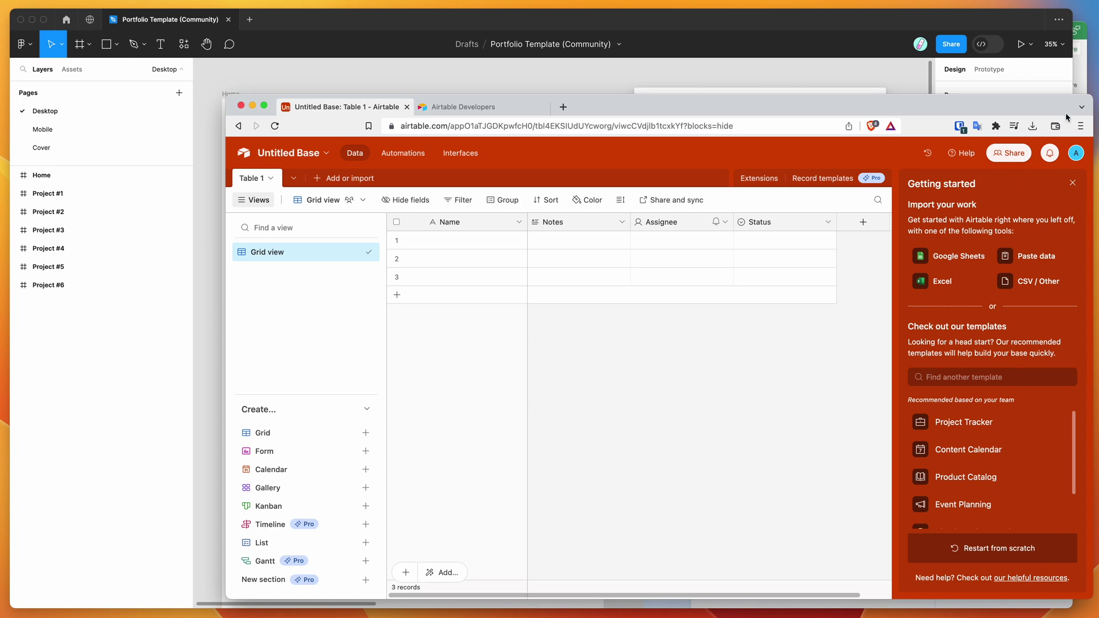
Step: Autofit column A of Excel's Portfolio Content Snippets sheet to fit project names, then return to Airtable
click(1084, 63)
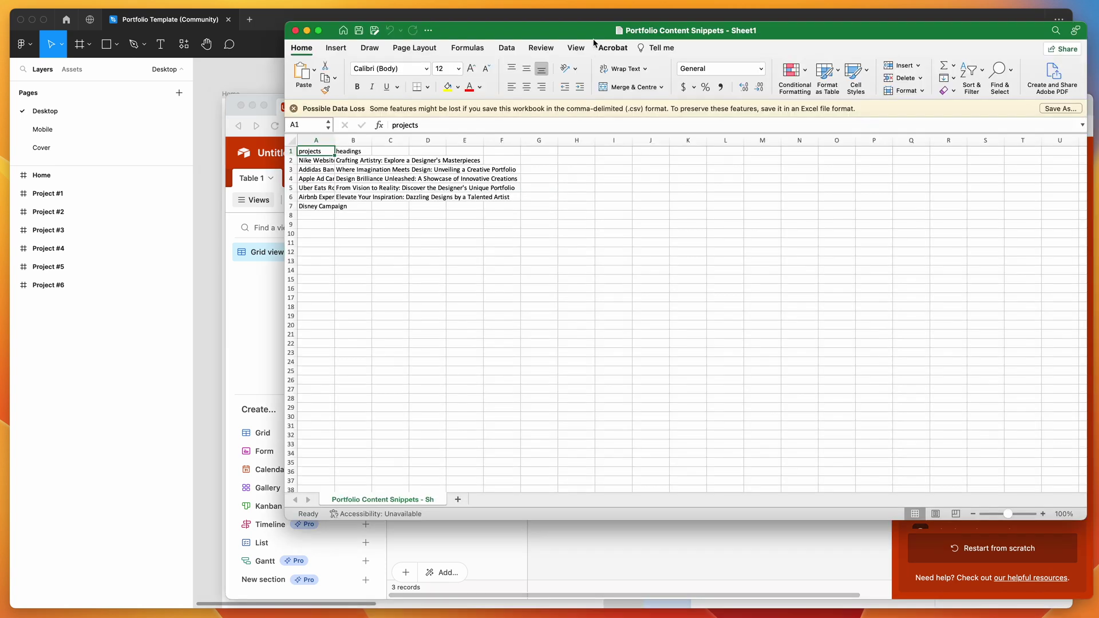
double_click(336, 145)
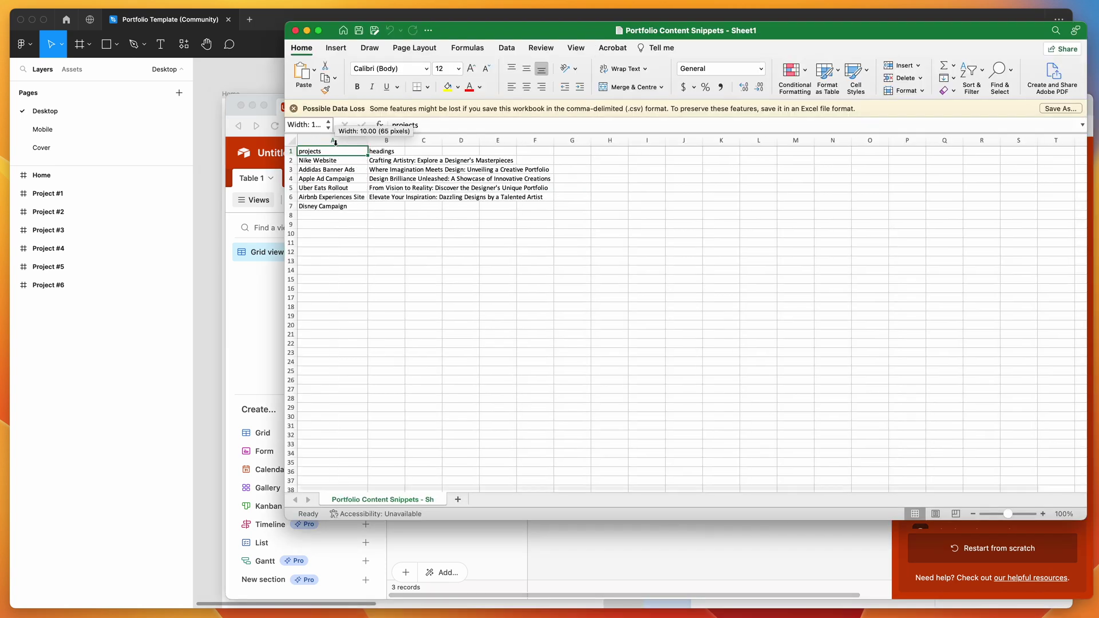
click(387, 206)
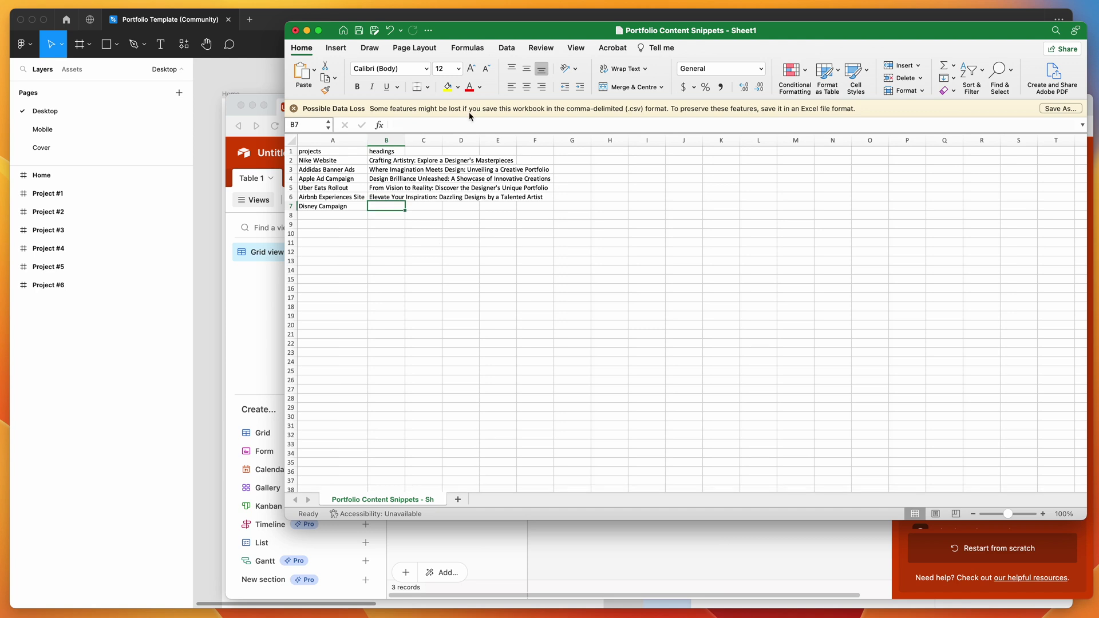
click(327, 153)
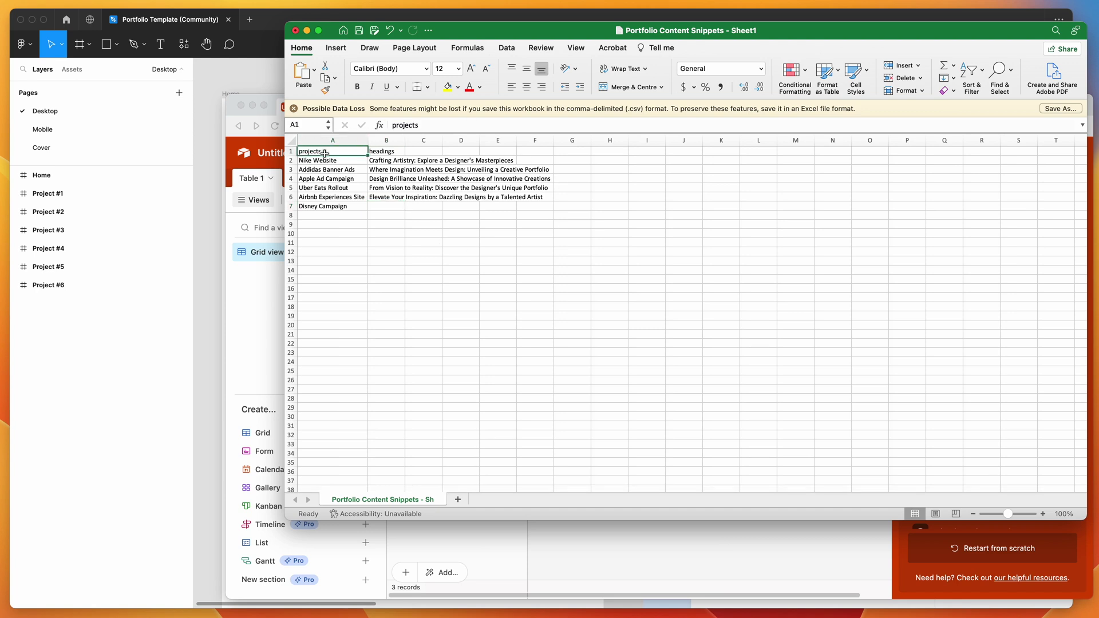
click(265, 324)
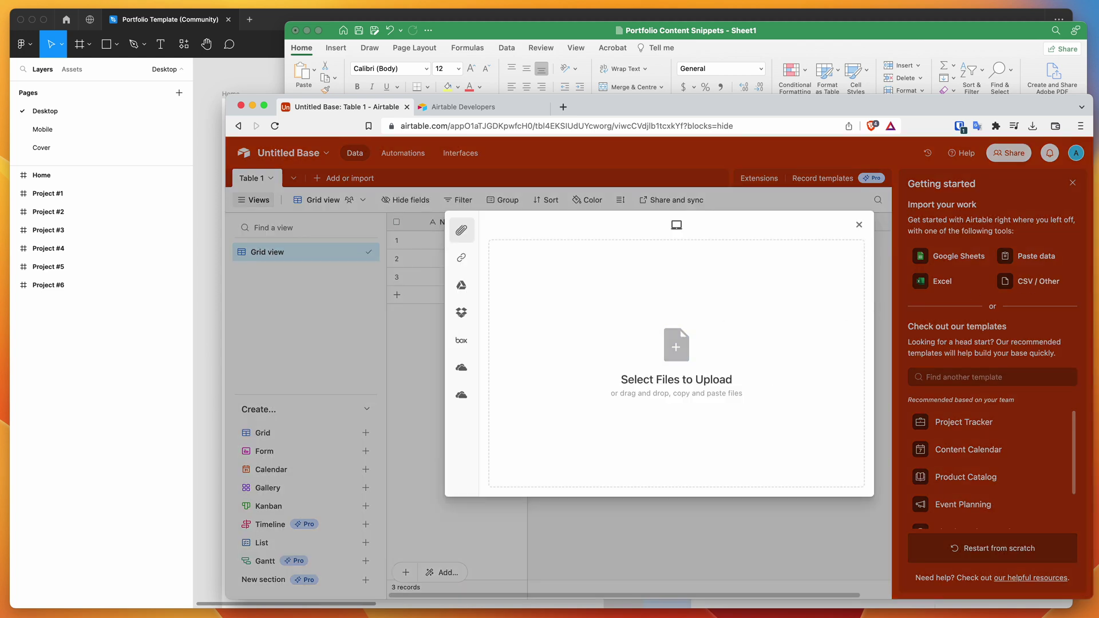
Step: Upload and import Portfolio Content Snippets - Sheet1.csv as six records with projects and headings
drag(1071, 160, 609, 354)
click(846, 481)
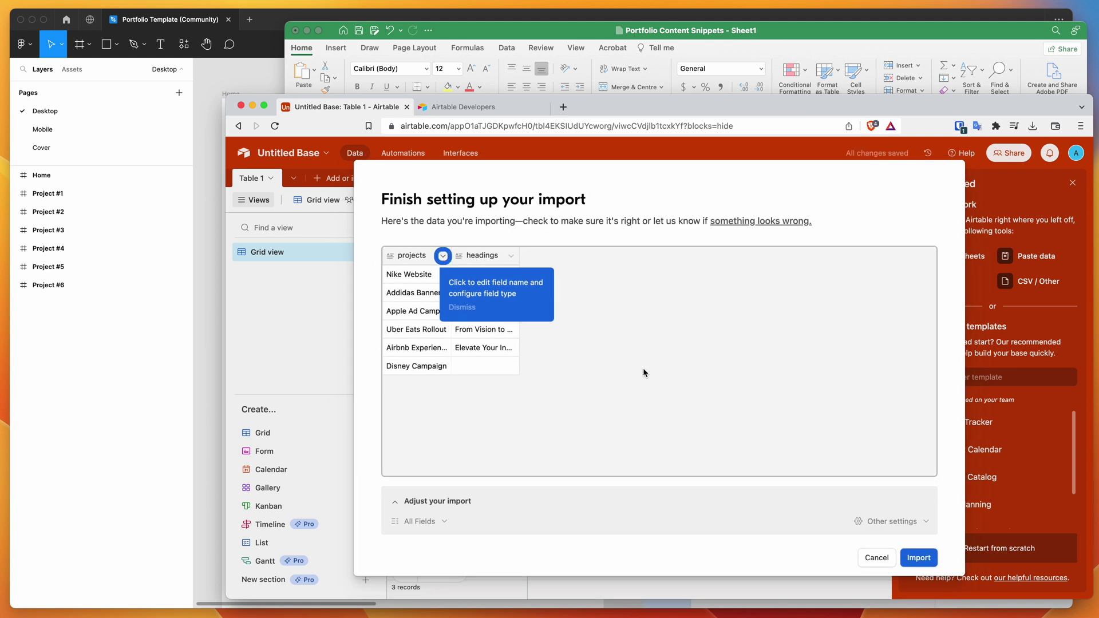
click(919, 558)
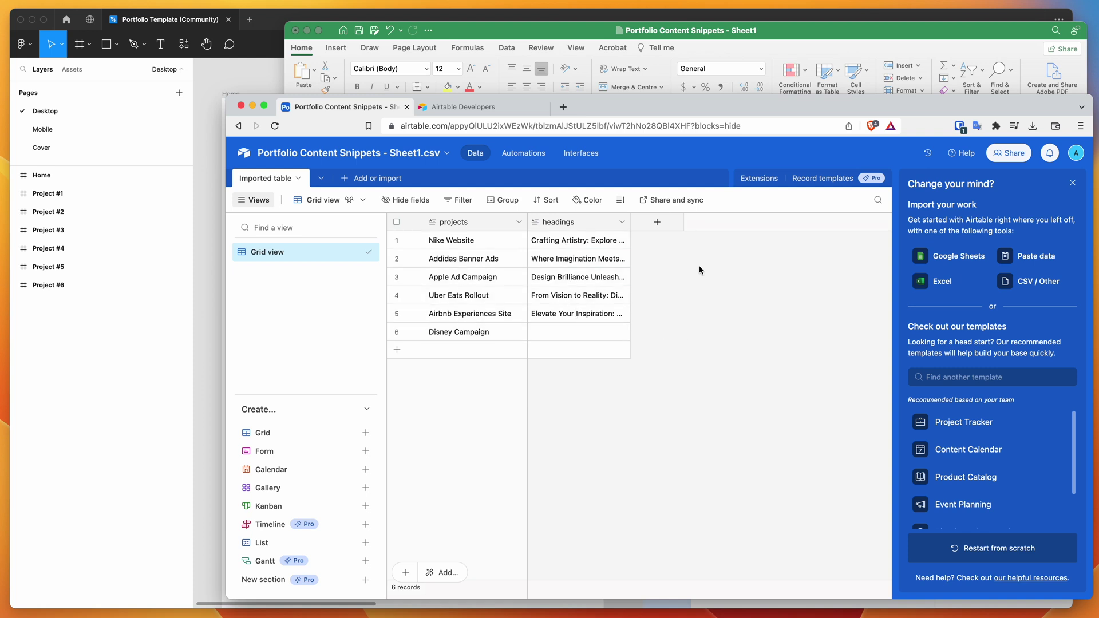
Step: Select and copy the imported base's URL from the browser address bar
click(749, 127)
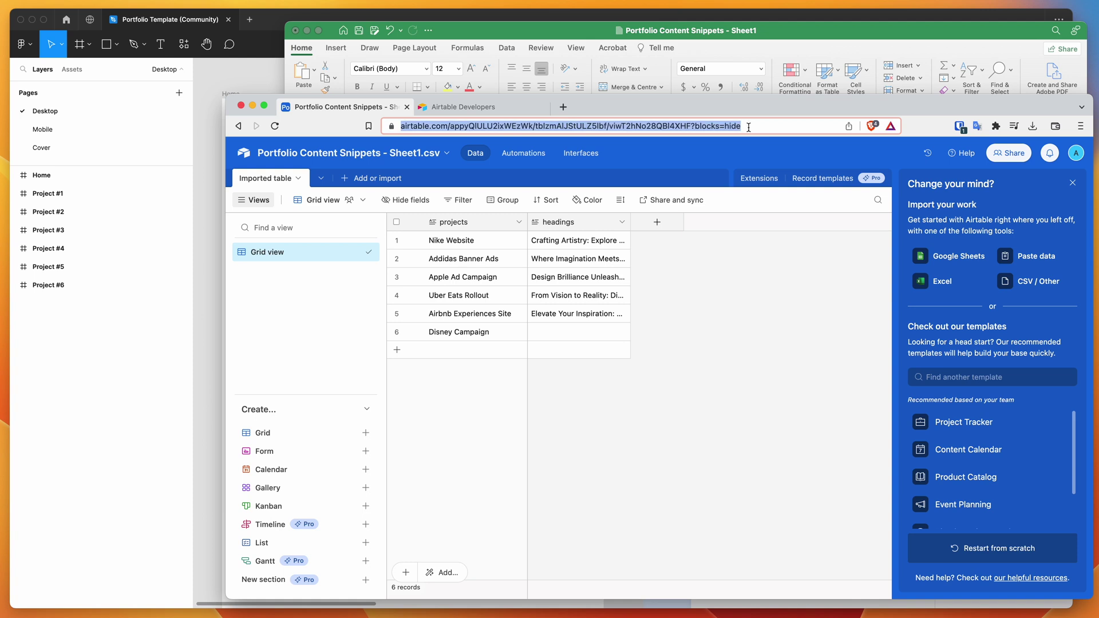
click(773, 127)
key(super+a)
Step: Replace CopyDoc's Airtable URL field with the copied base address and add the base
key(super+Tab)
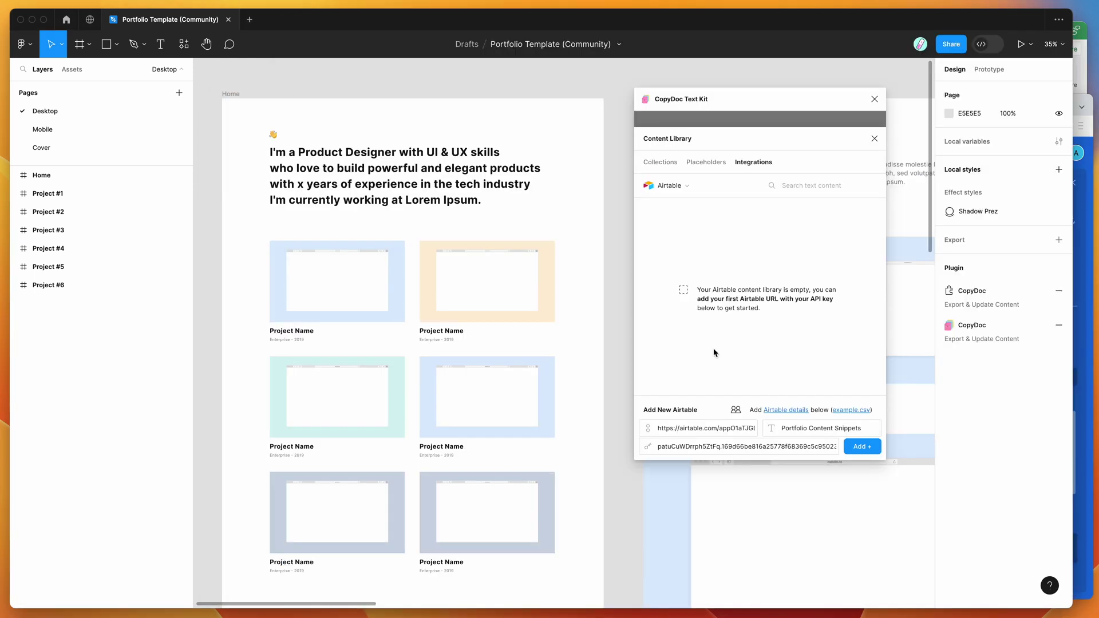
click(725, 433)
key(super+a)
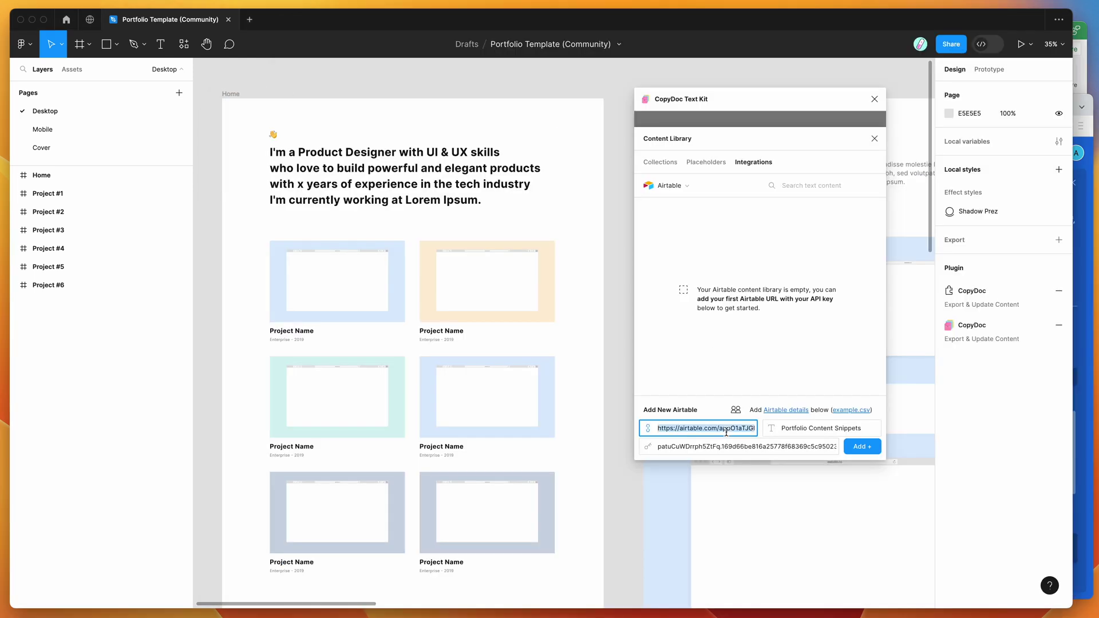
key(super+v)
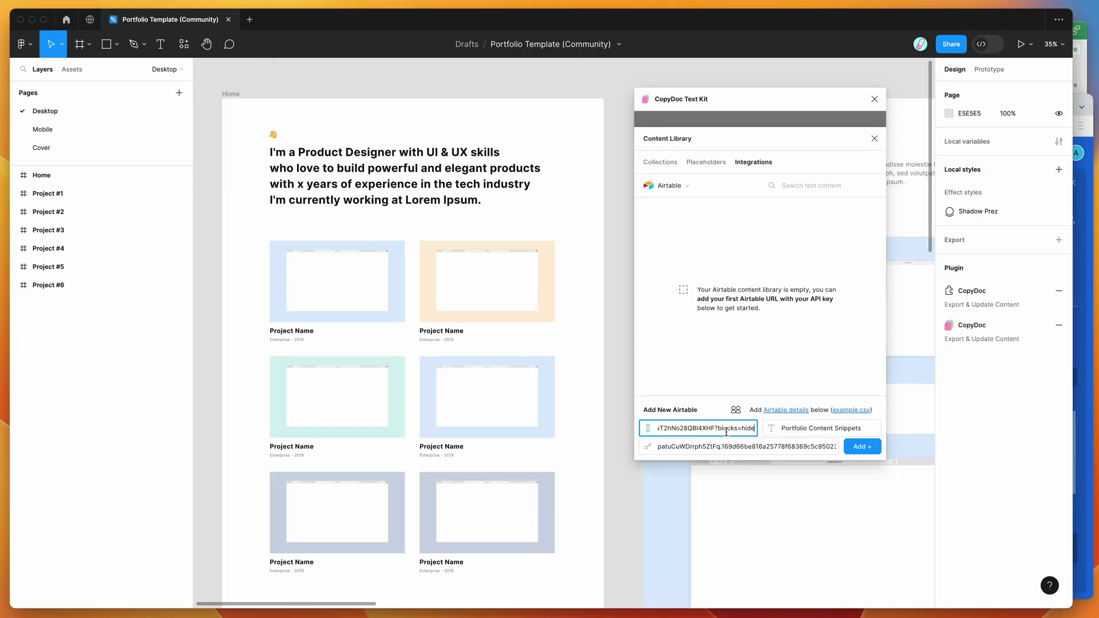
click(864, 449)
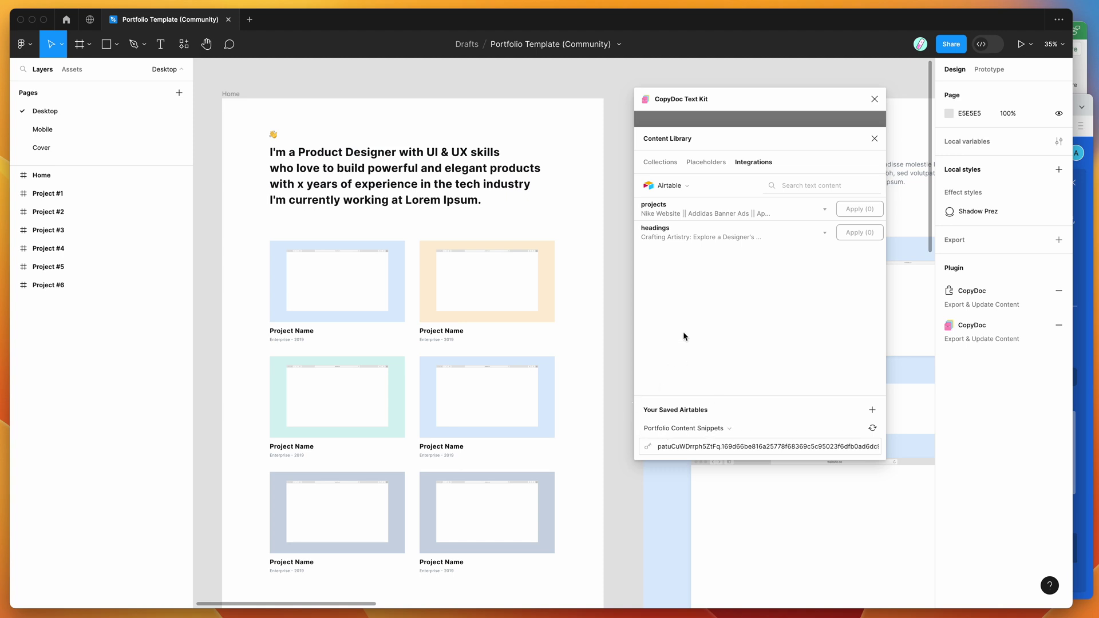
Step: Expand the projects and headings lists in CopyDoc, then bring Airtable forward
click(684, 214)
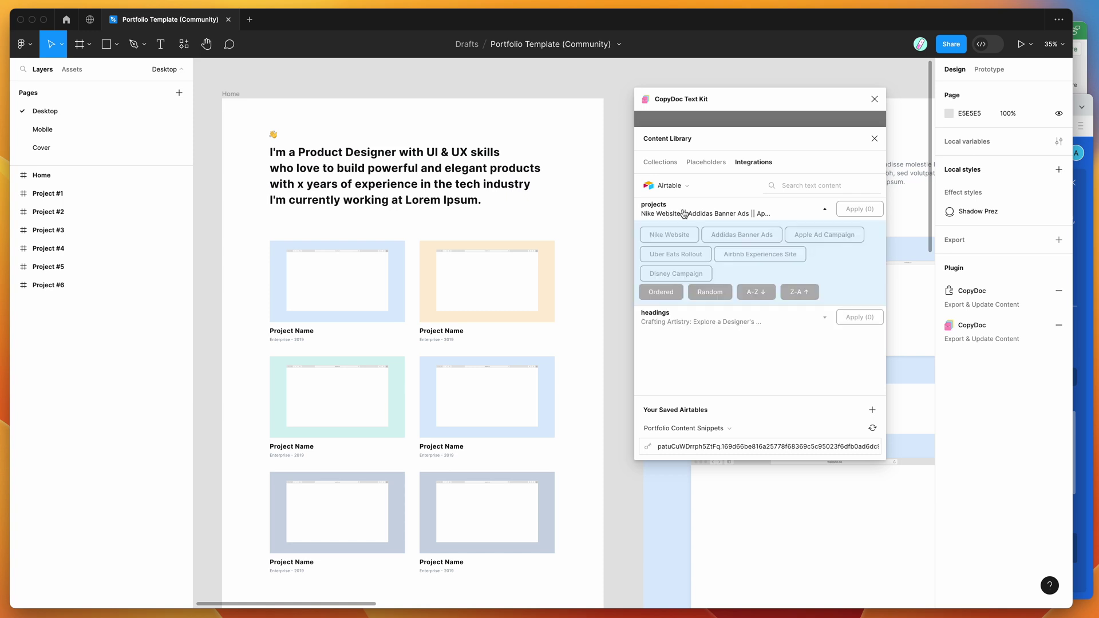
click(692, 321)
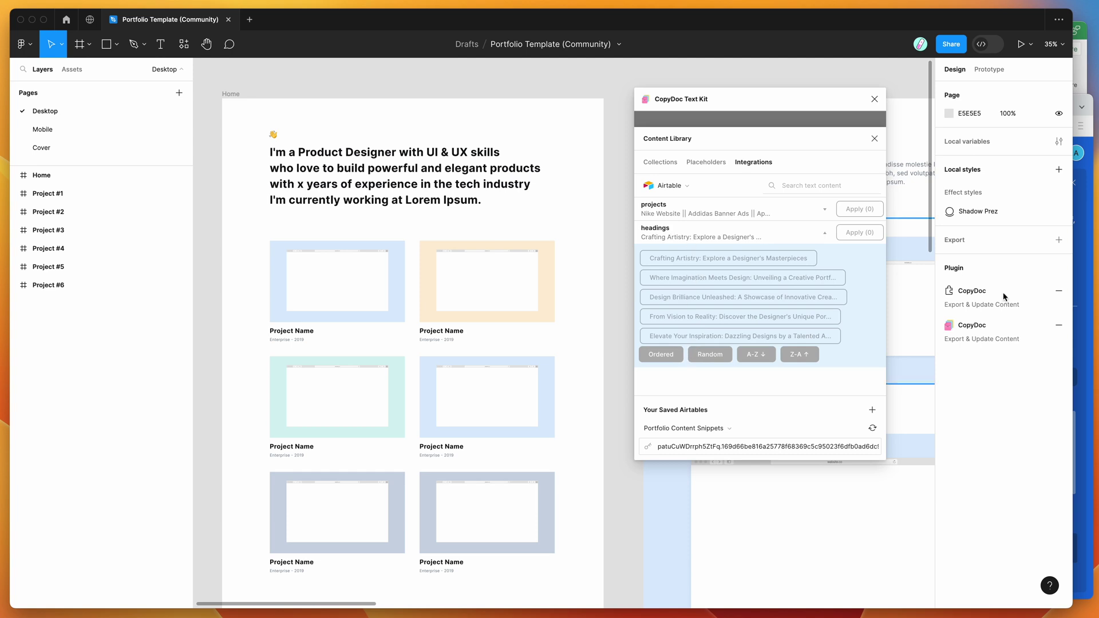
click(1088, 298)
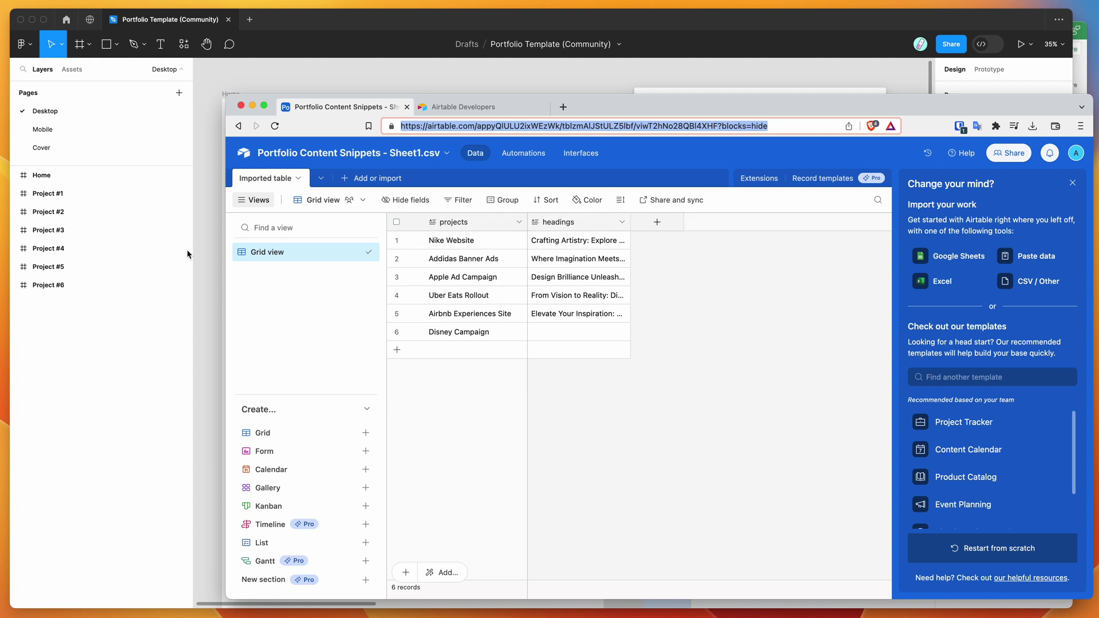
Step: Select the Project Name heading in Project #1 and collapse CopyDoc's headings list
click(204, 255)
scroll(458, 208, up, 5)
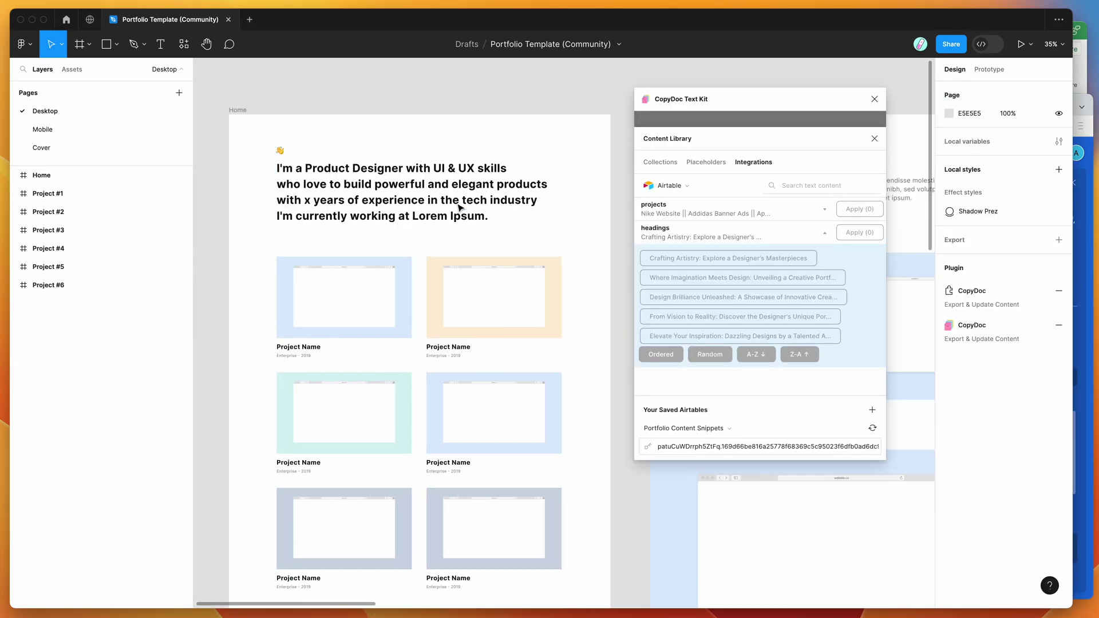
scroll(458, 208, right, 10)
scroll(461, 209, up, 2)
click(352, 208)
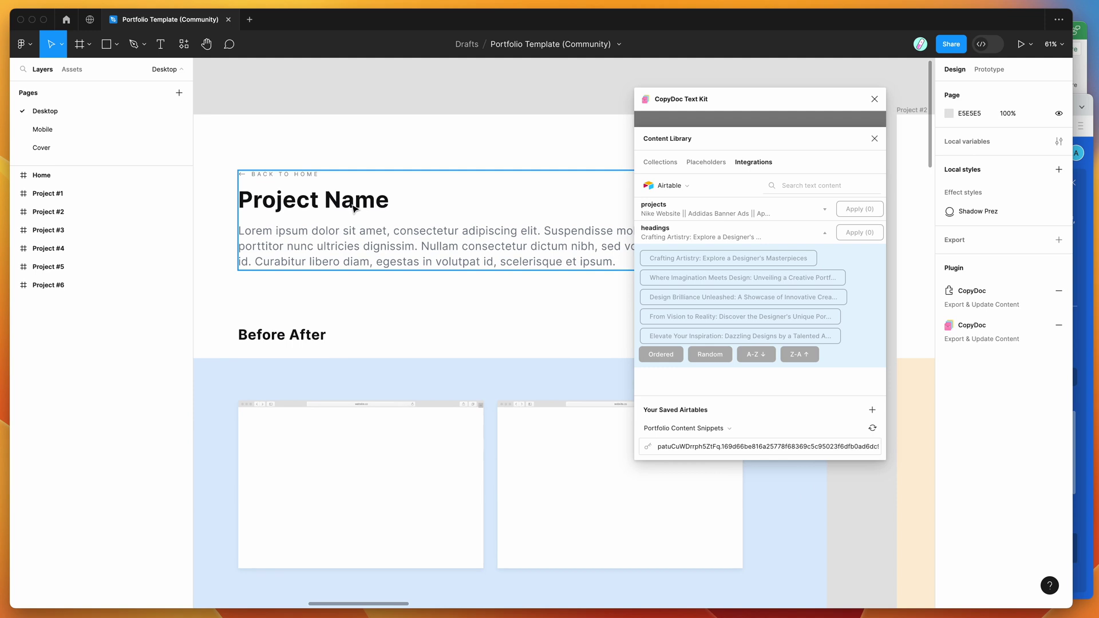
click(684, 232)
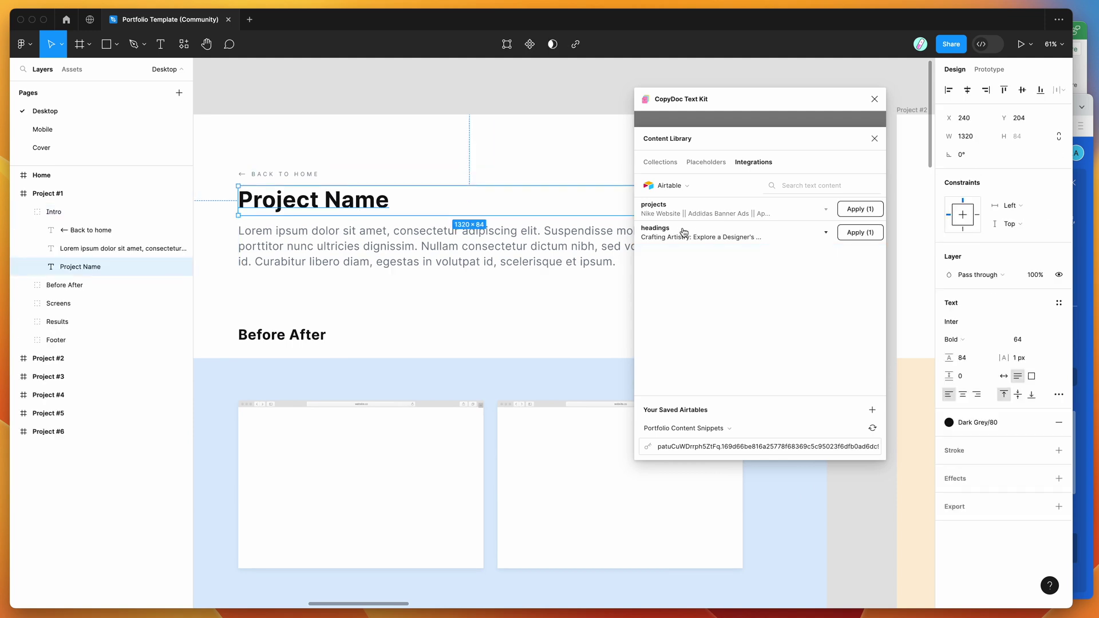
Step: Apply Airtable project names to the heading, cycling through several of them
click(862, 210)
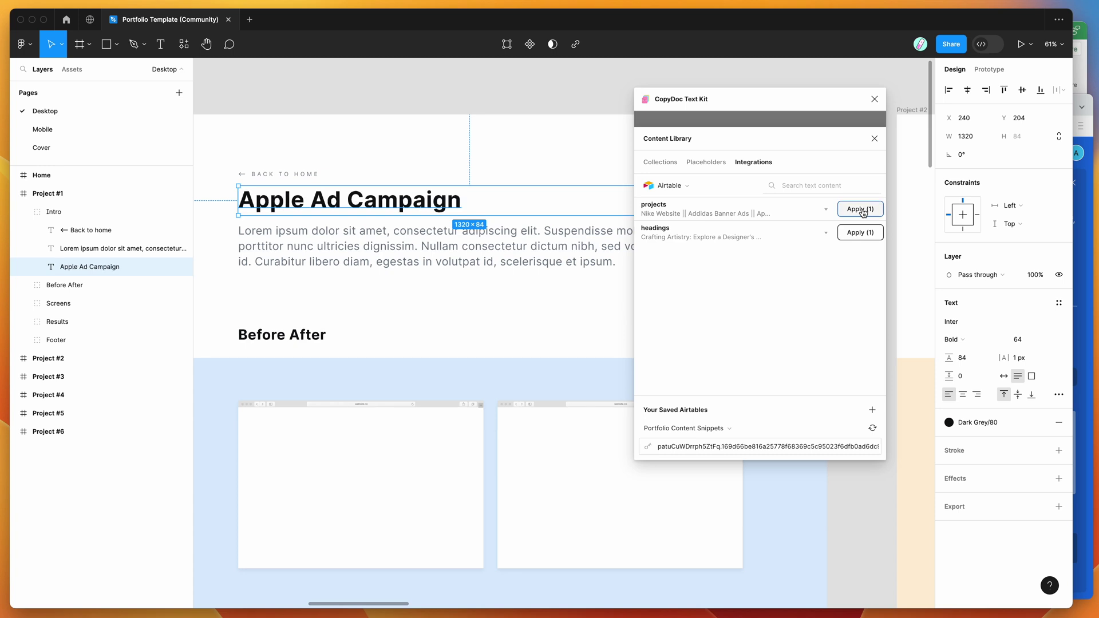
click(862, 210)
click(863, 210)
click(862, 210)
click(863, 210)
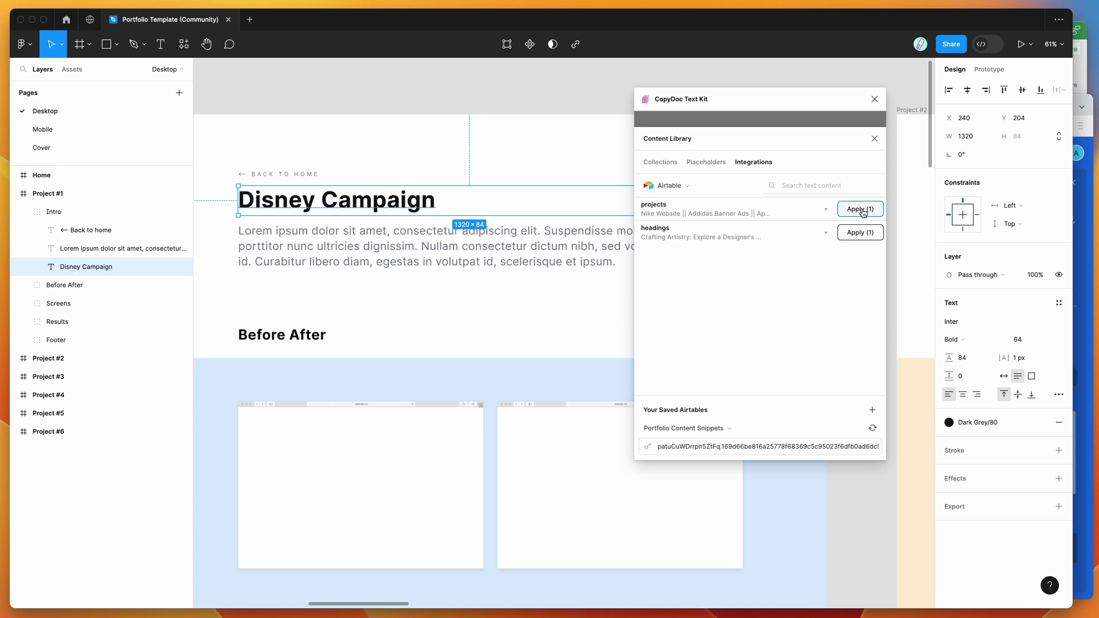
Step: Pick from the project names list, trying Disney Campaign and others before settling on Nike Website
click(702, 216)
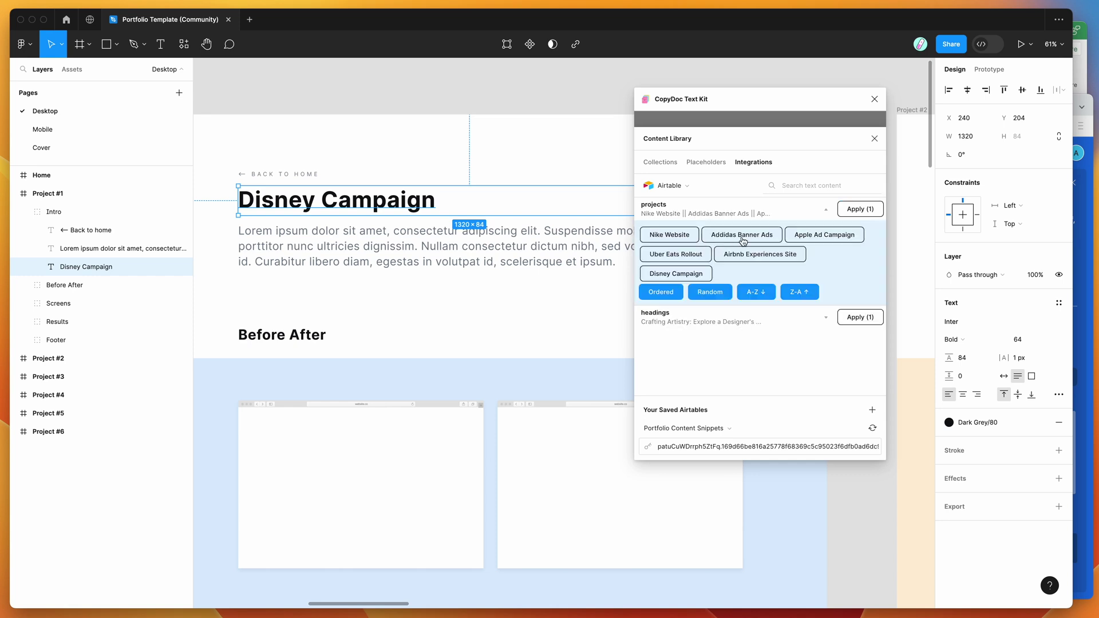
click(806, 238)
click(774, 261)
click(691, 278)
click(684, 255)
click(676, 236)
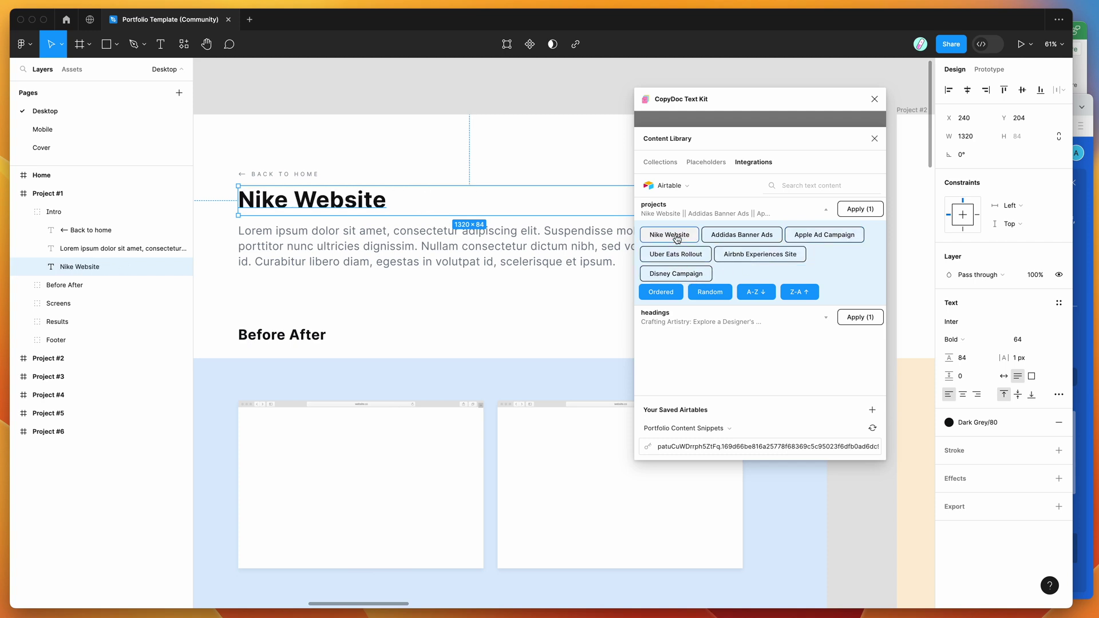
scroll(397, 196, down, 5)
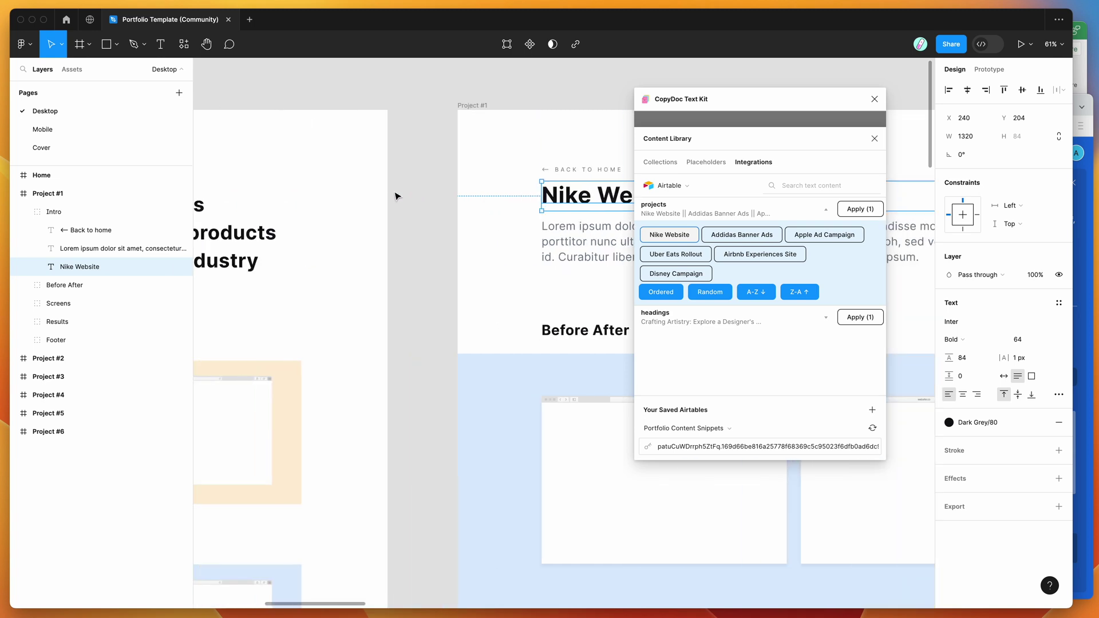
Step: Select the first thumbnail's title and expand the Project #2, #4 and #5 layer groups
scroll(397, 196, left, 5)
scroll(397, 197, up, 2)
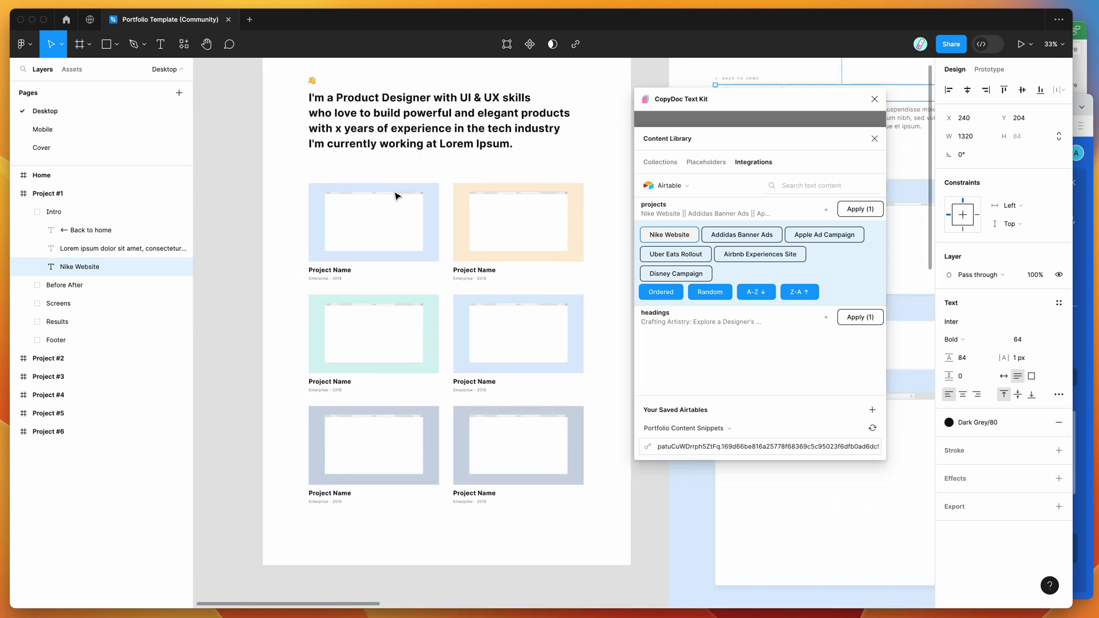
scroll(397, 197, right, 2)
scroll(397, 197, up, 1)
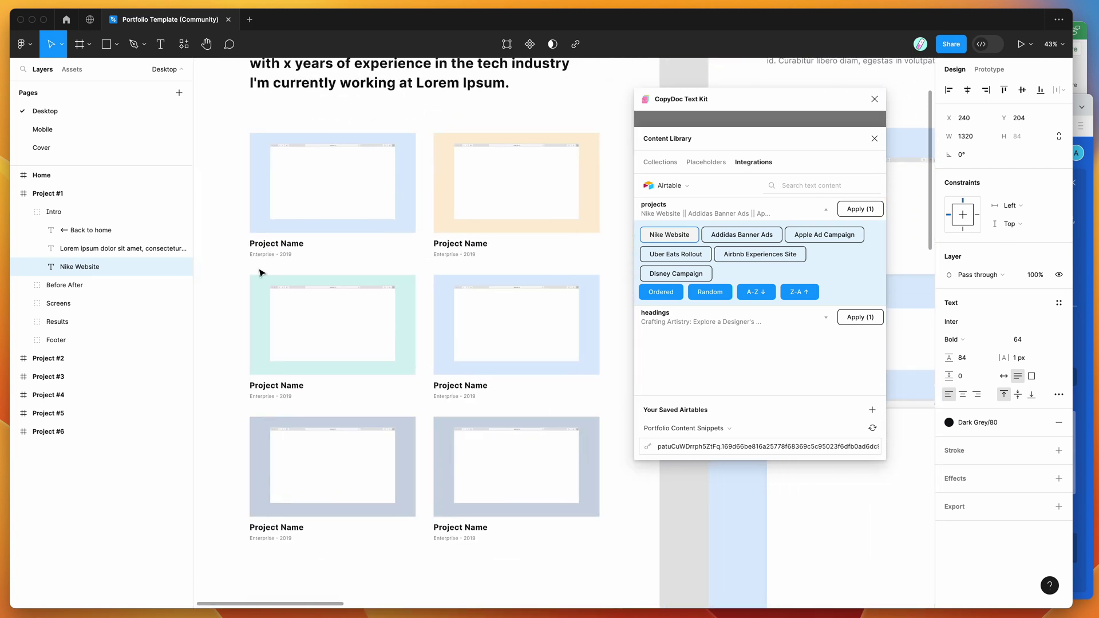
double_click(261, 247)
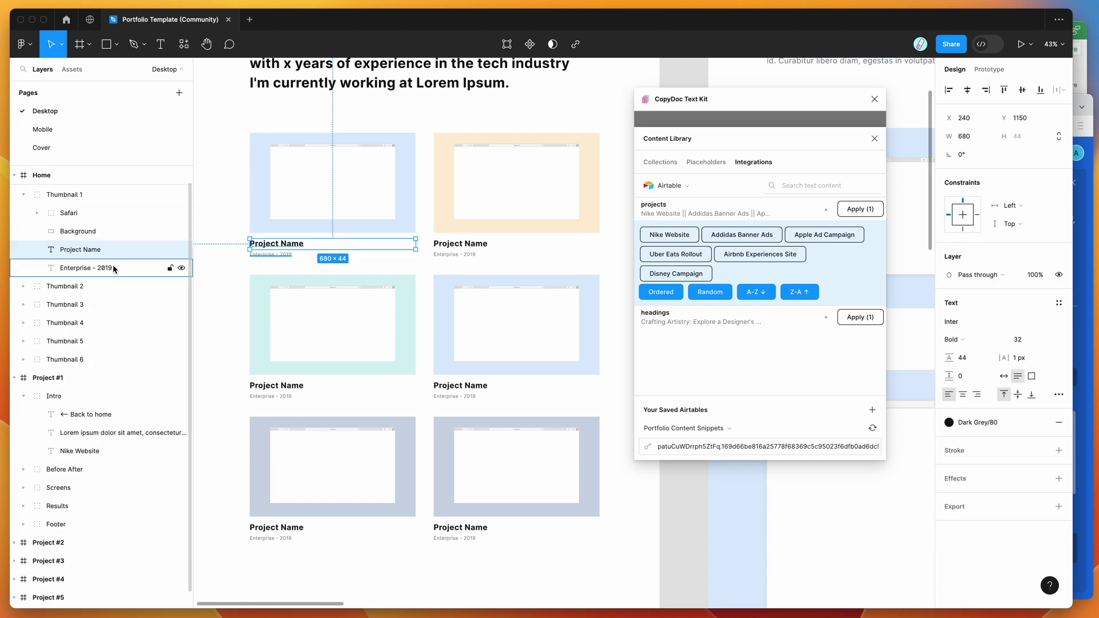
scroll(84, 361, down, 1)
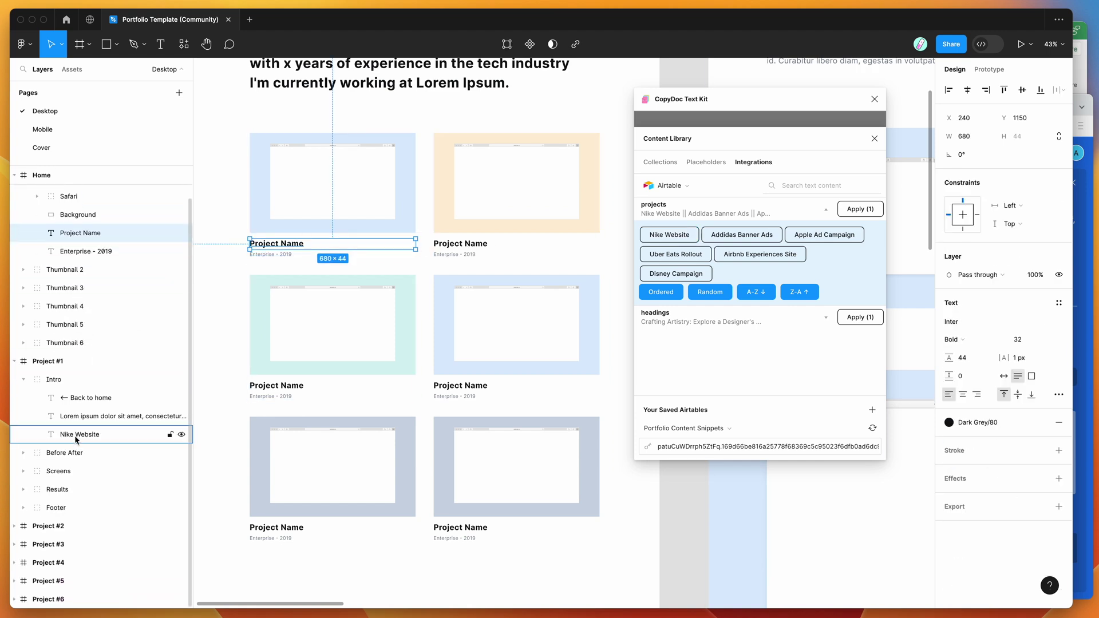
click(12, 526)
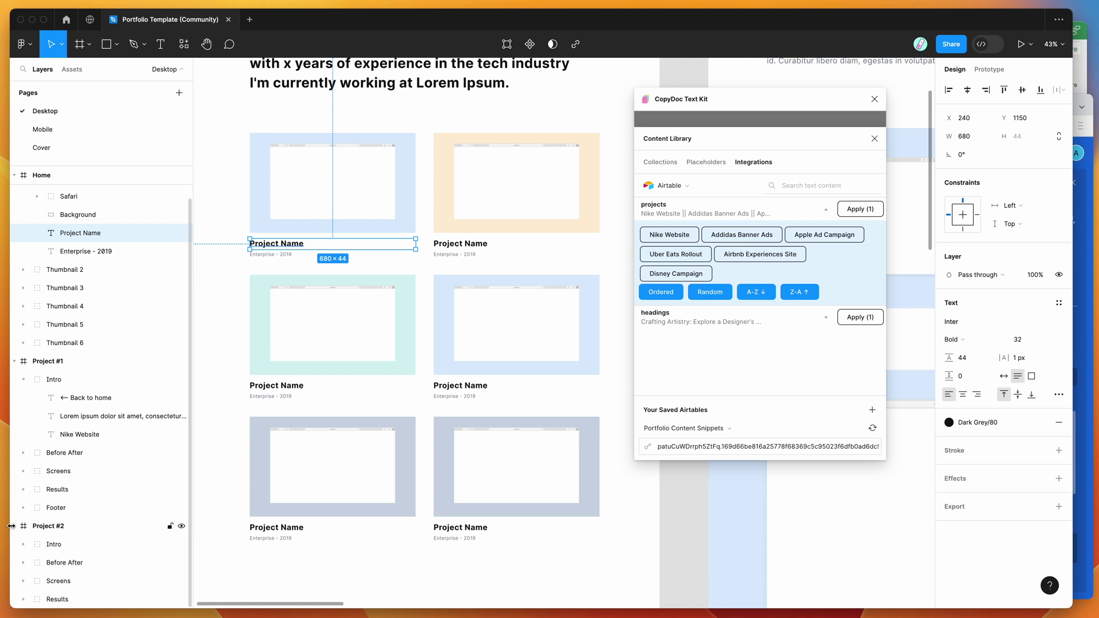
scroll(21, 526, down, 8)
scroll(14, 550, down, 1)
click(13, 562)
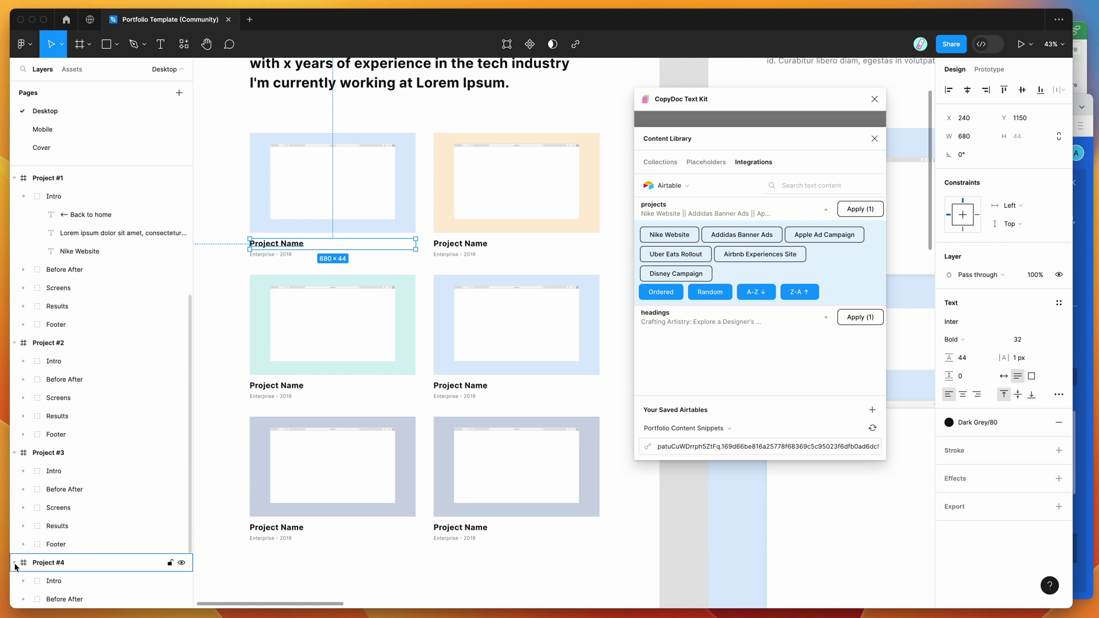
scroll(14, 563, down, 4)
click(15, 581)
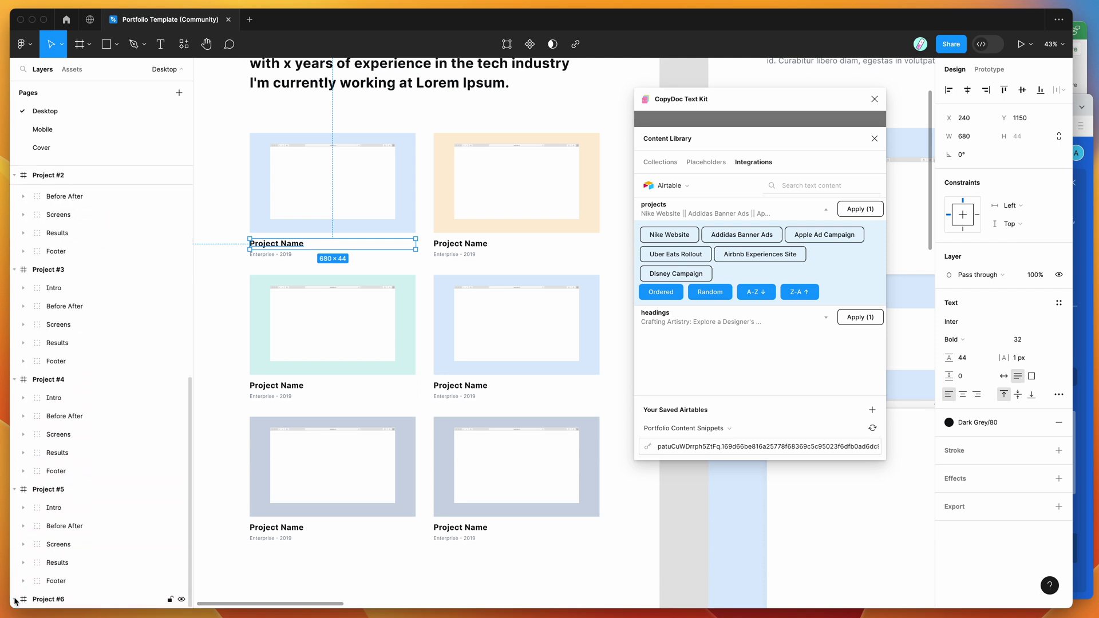
Step: Select the six thumbnail Project Name titles and apply the Airtable project names to them
click(272, 531)
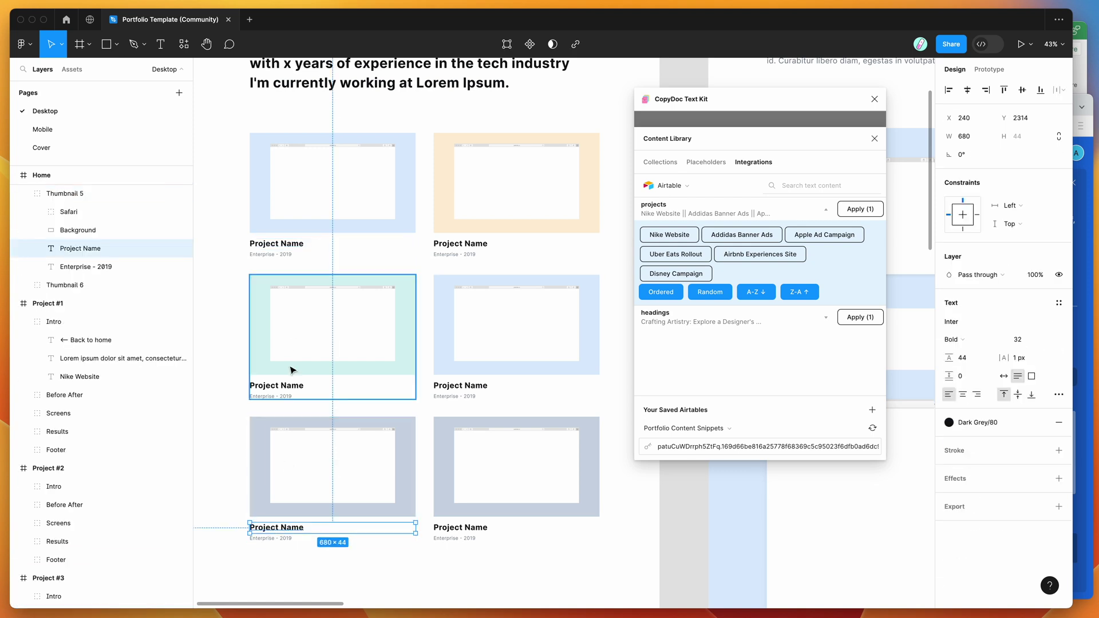
click(286, 385)
click(459, 388)
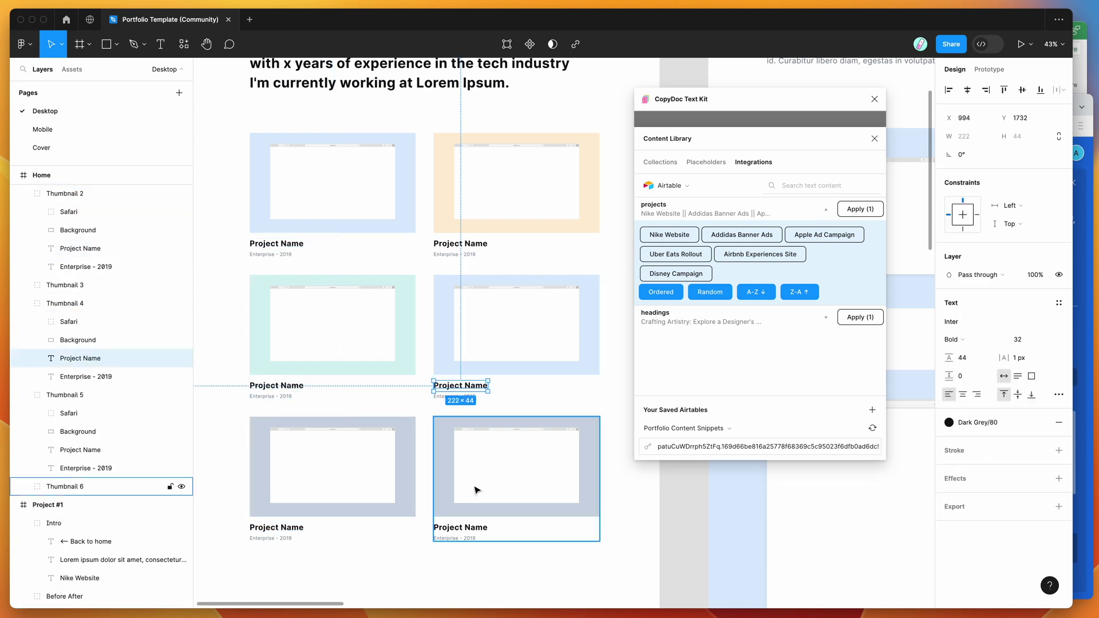
click(466, 527)
click(461, 250)
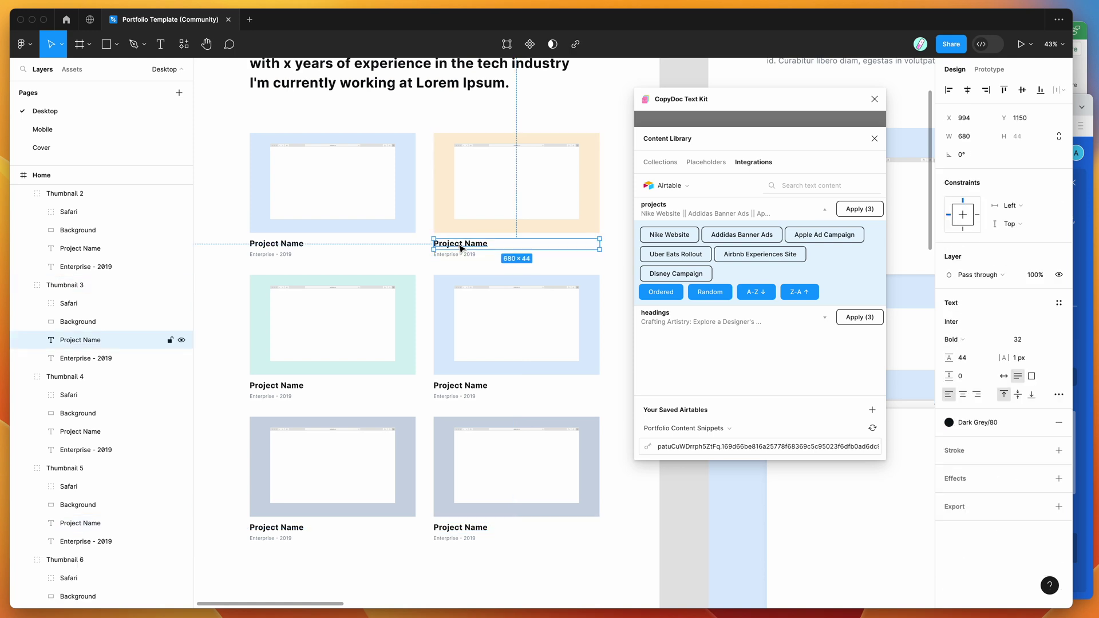
click(192, 249)
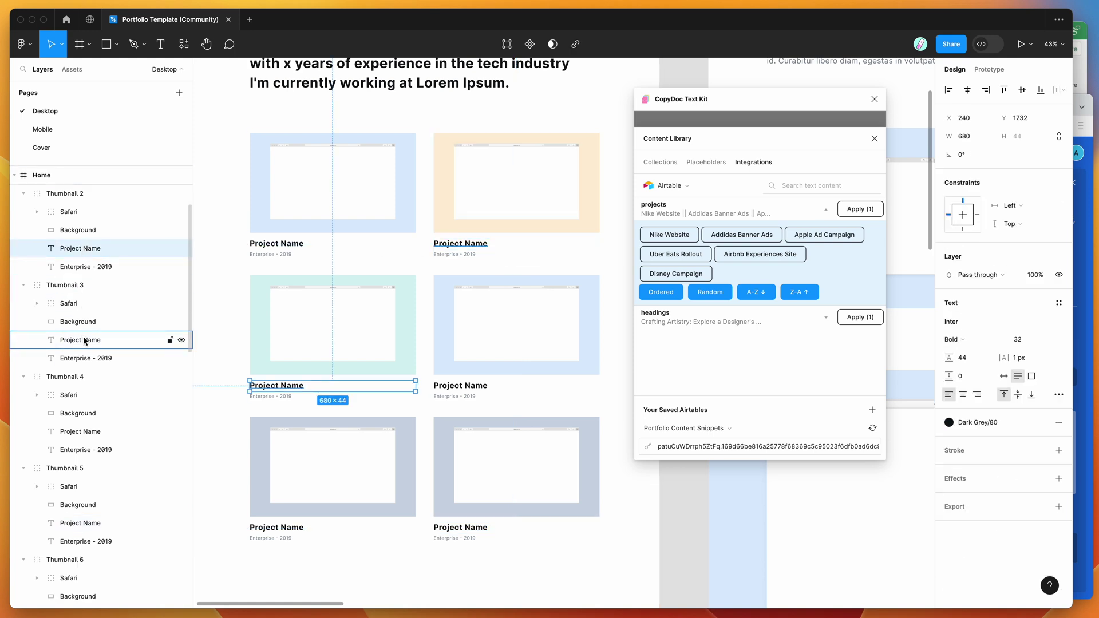
super+click(86, 340)
scroll(85, 321, up, 3)
super+click(81, 267)
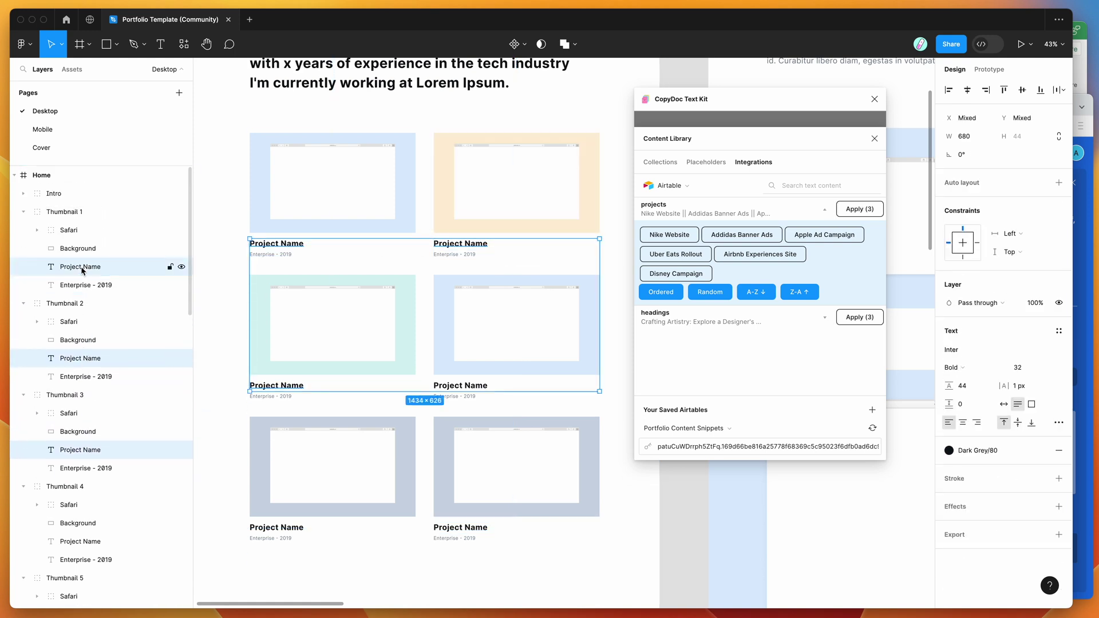
scroll(86, 286, down, 5)
super+click(85, 296)
super+click(83, 426)
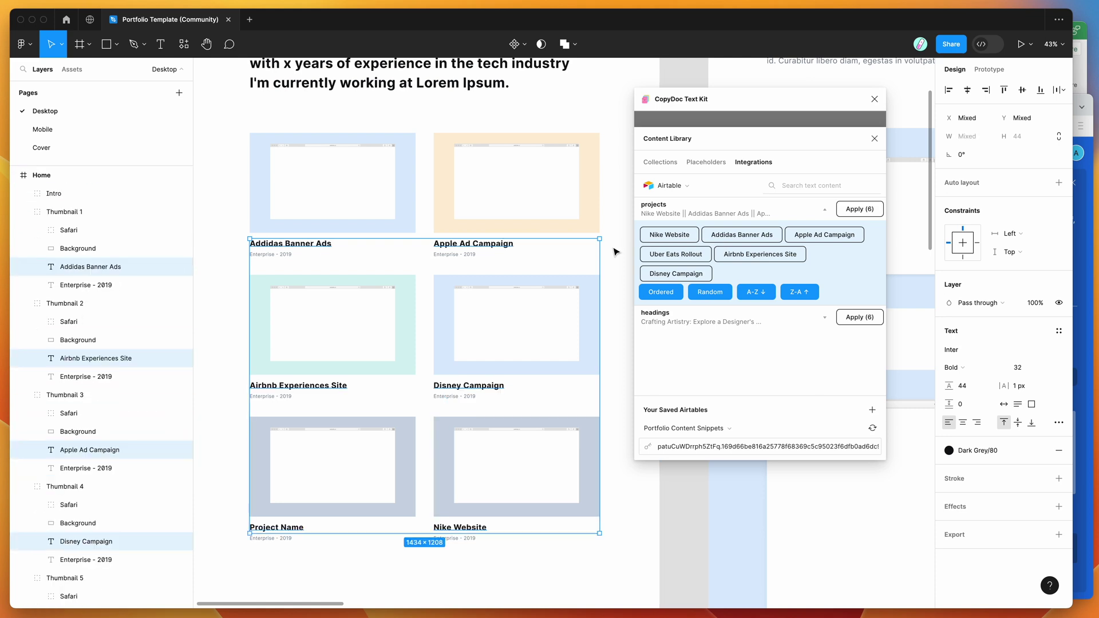
Step: Toggle the thumbnail titles between A-Z and Z-A alphabetical order
click(765, 289)
click(800, 295)
click(764, 295)
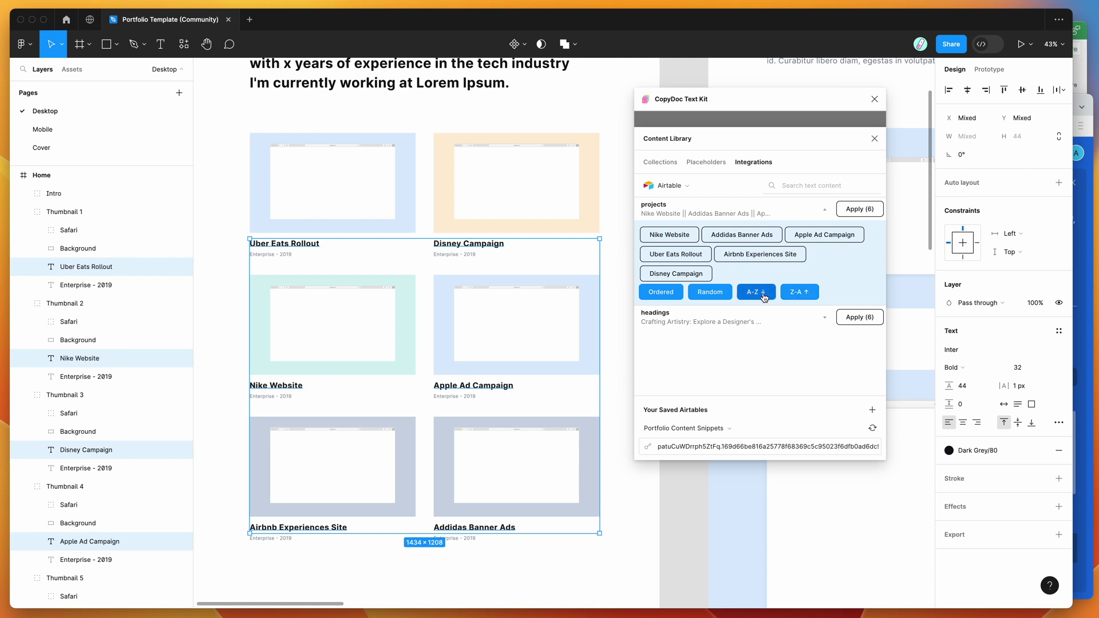
click(799, 295)
click(757, 294)
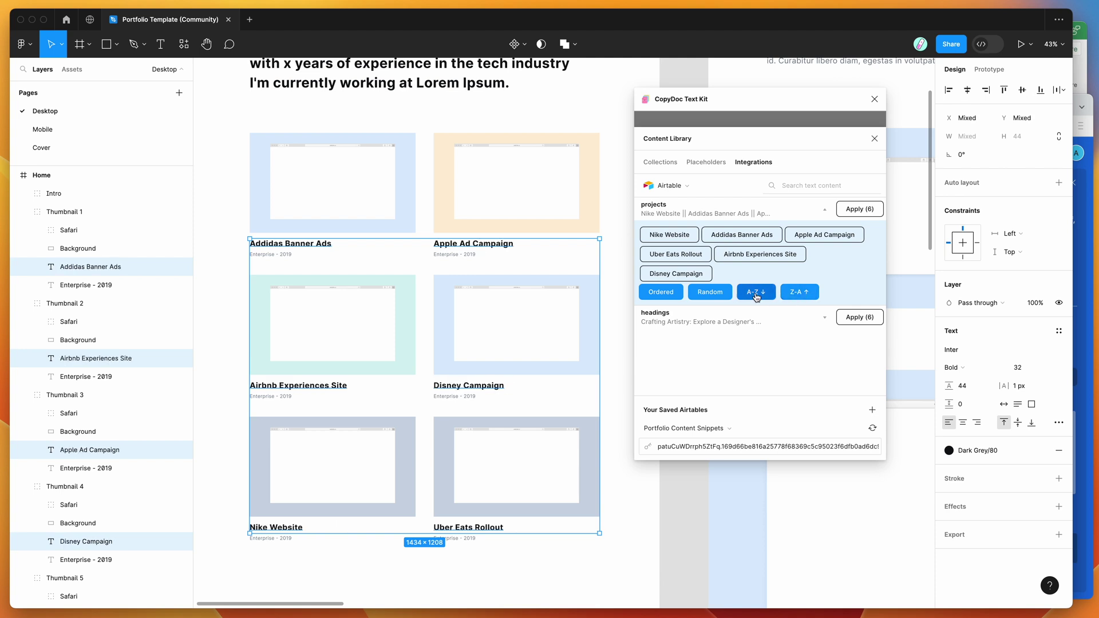
Step: Shuffle the titles into random order several times, then bring up the Airtable base's address
click(711, 298)
click(714, 298)
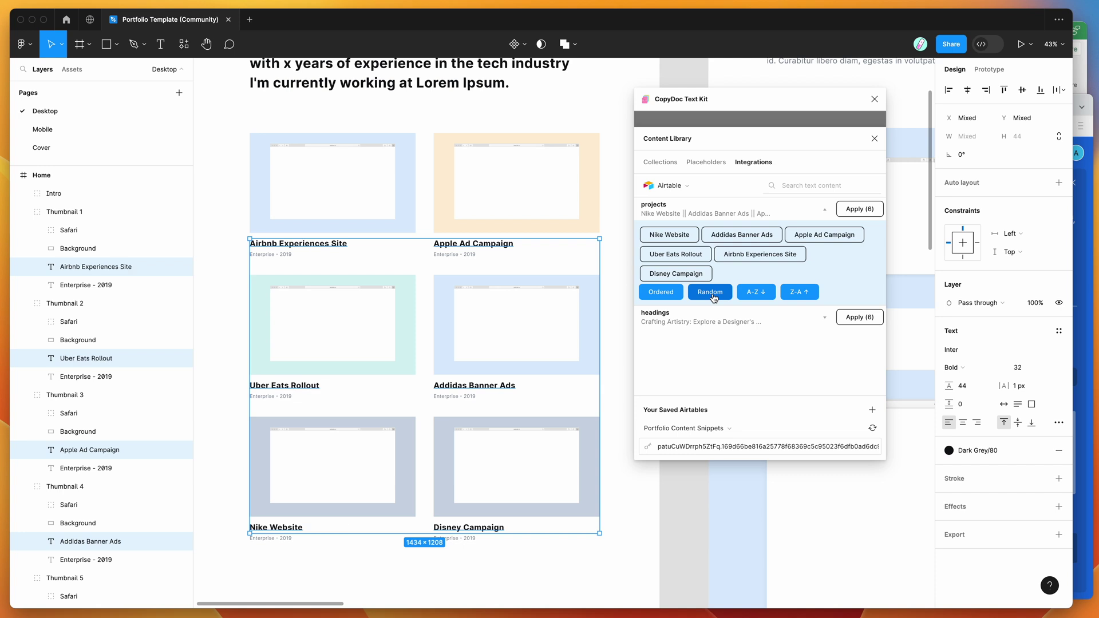
click(713, 297)
click(714, 298)
click(714, 298)
click(714, 297)
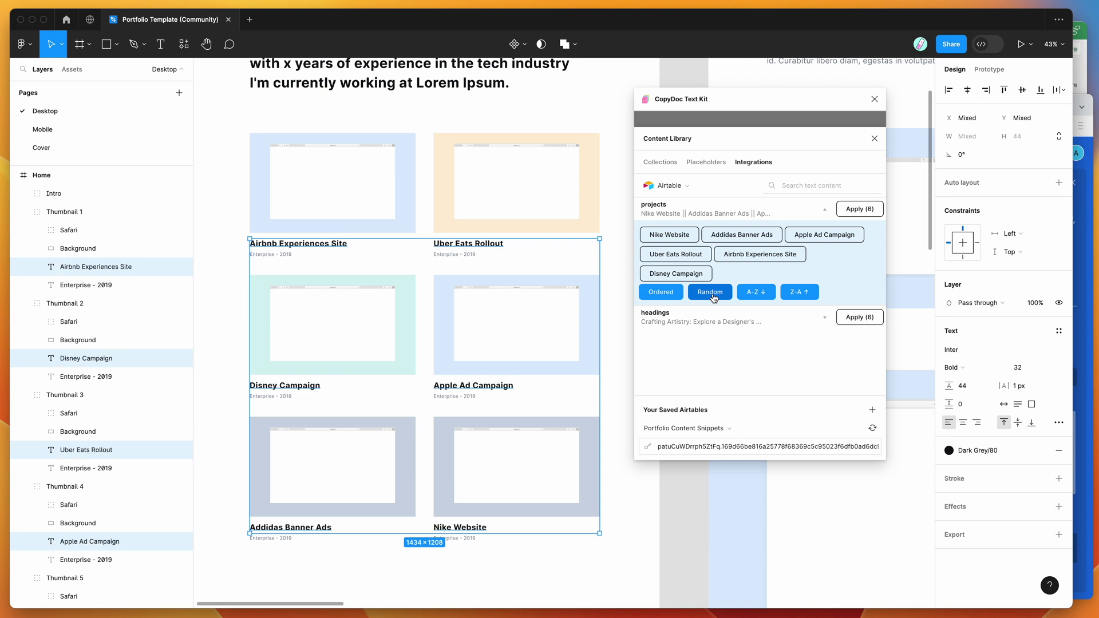
click(713, 298)
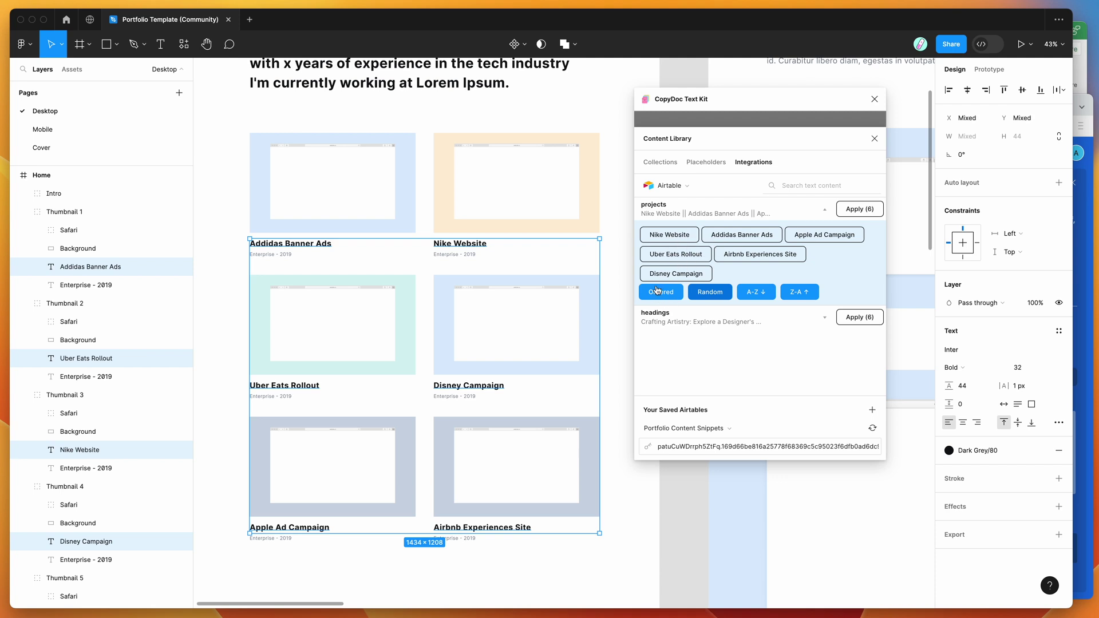
click(1094, 299)
key(super+l)
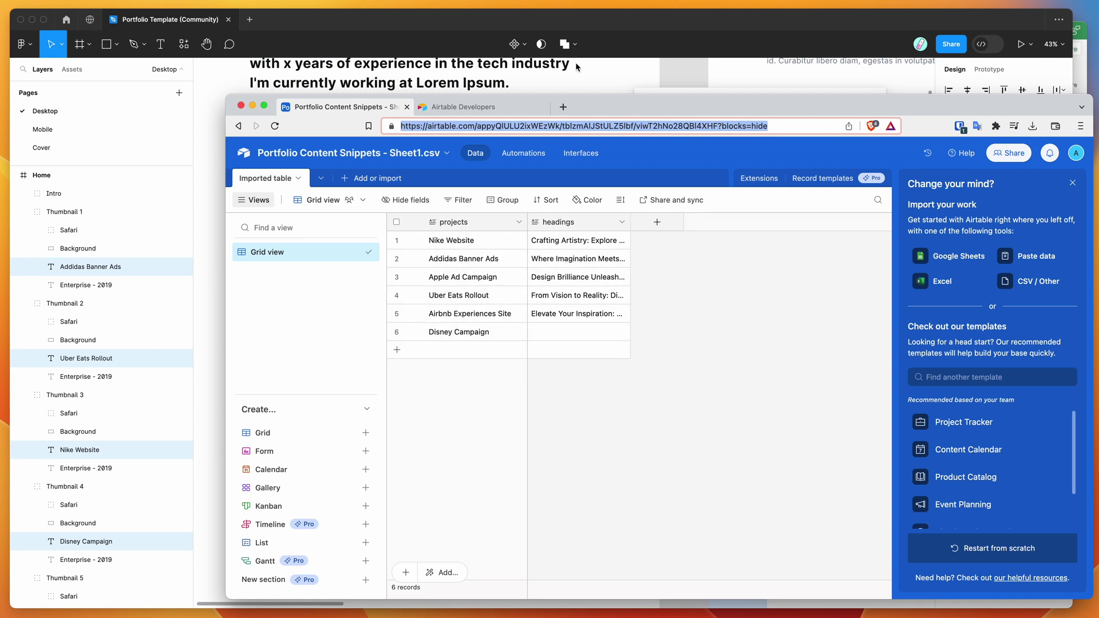
Step: Restore the thumbnail titles to Airtable list order and select the intro heading
click(574, 26)
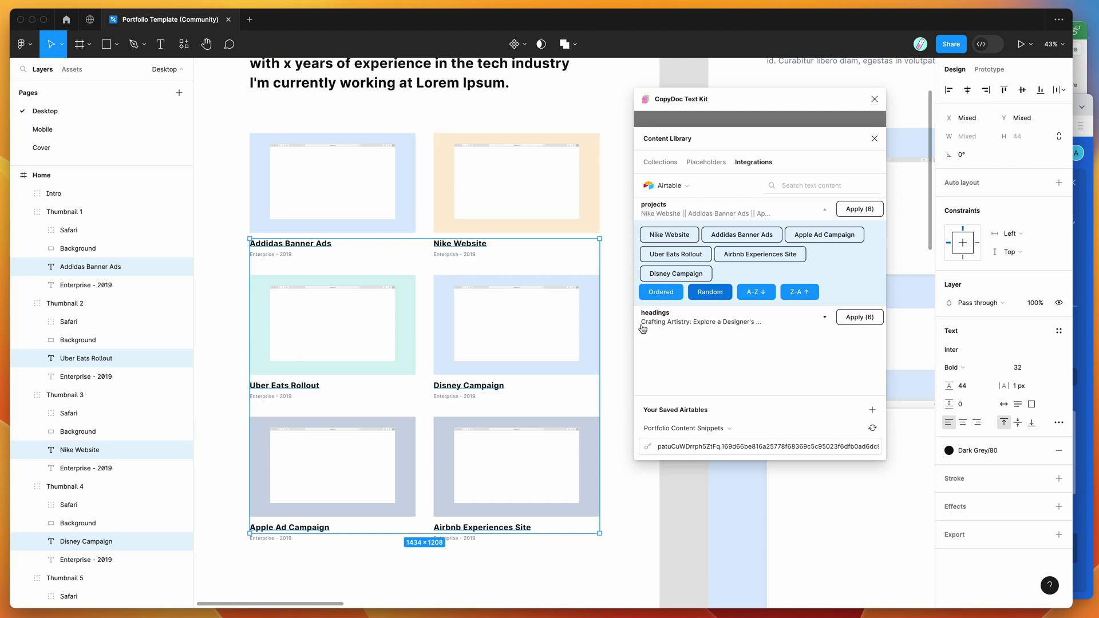
click(661, 293)
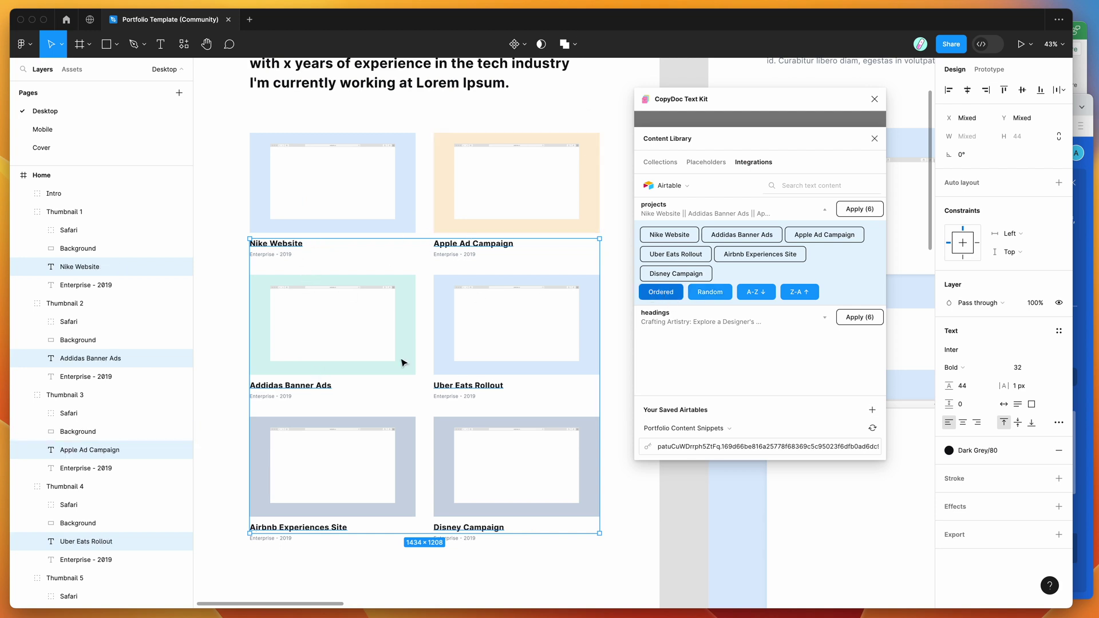
click(672, 213)
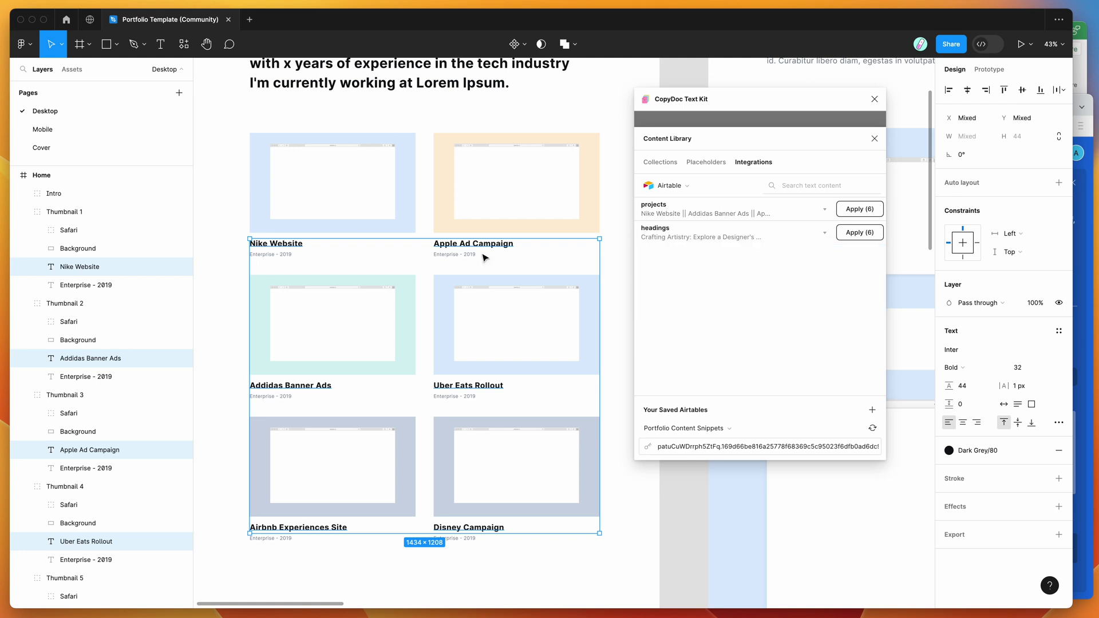
scroll(483, 257, up, 5)
scroll(483, 257, left, 2)
click(469, 233)
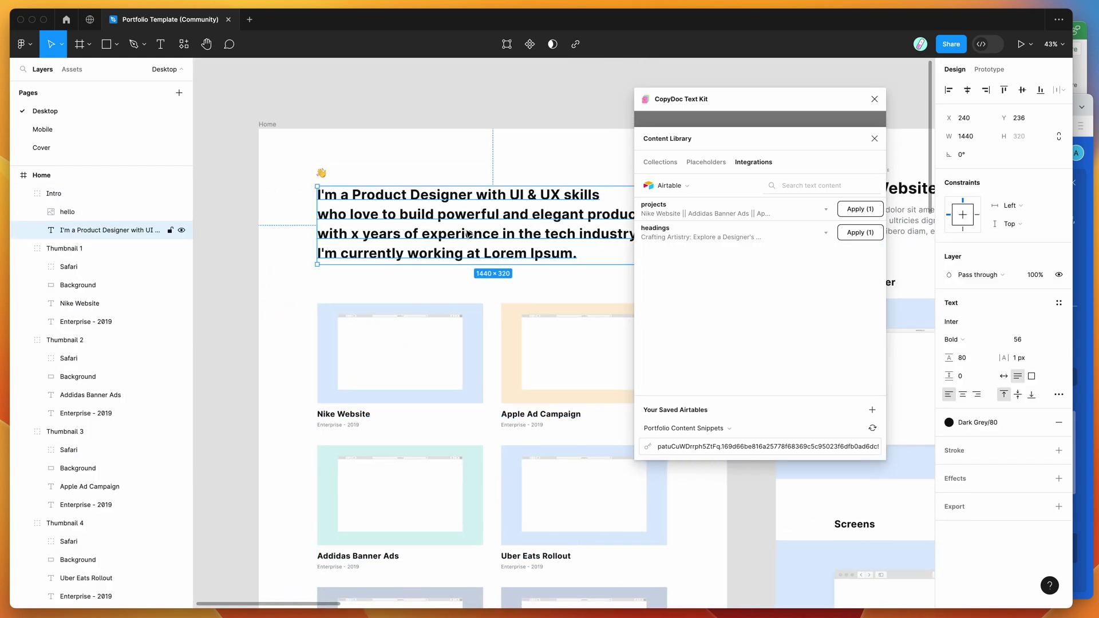
scroll(537, 233, right, 2)
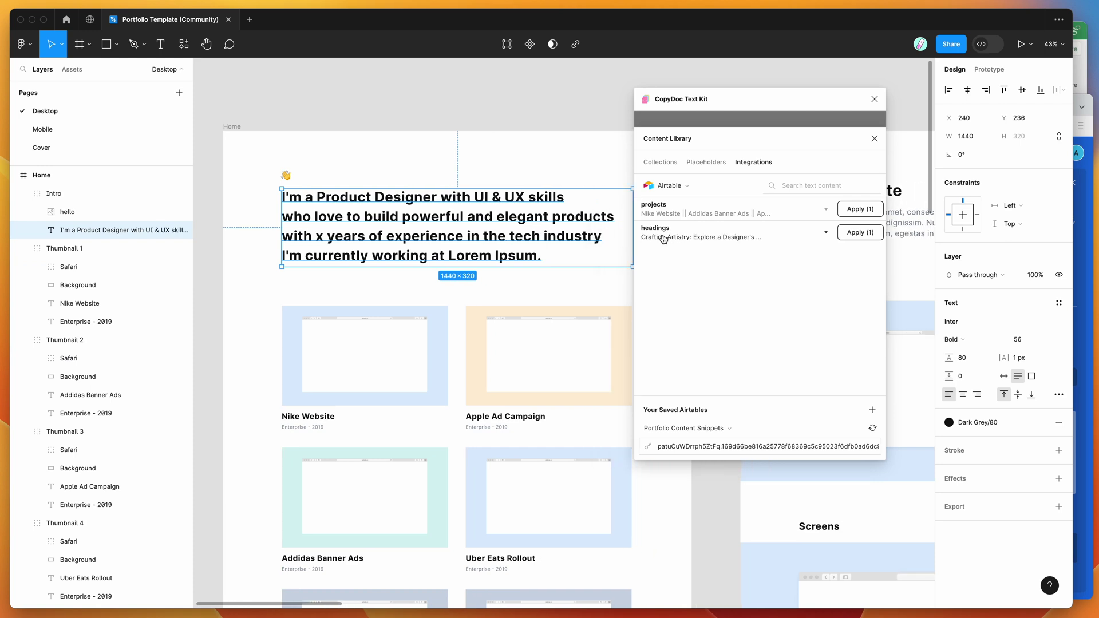
Step: Try Airtable headings on the intro, ending on 'Elevate Your Inspiration: Dazzling Designs by a Talented Artist'
click(856, 233)
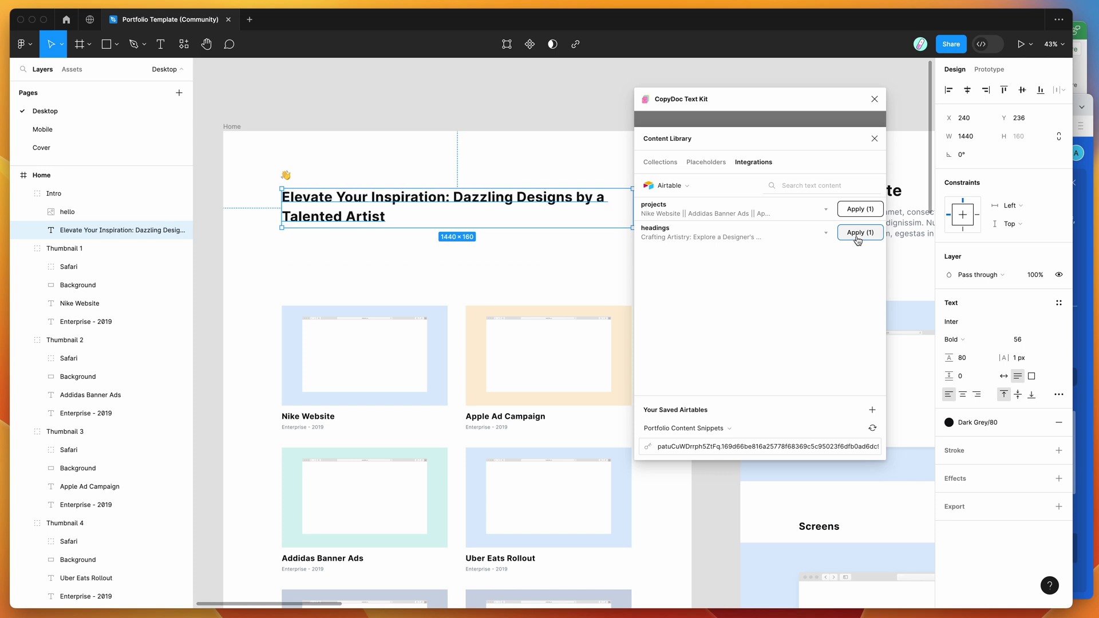
click(856, 236)
click(848, 236)
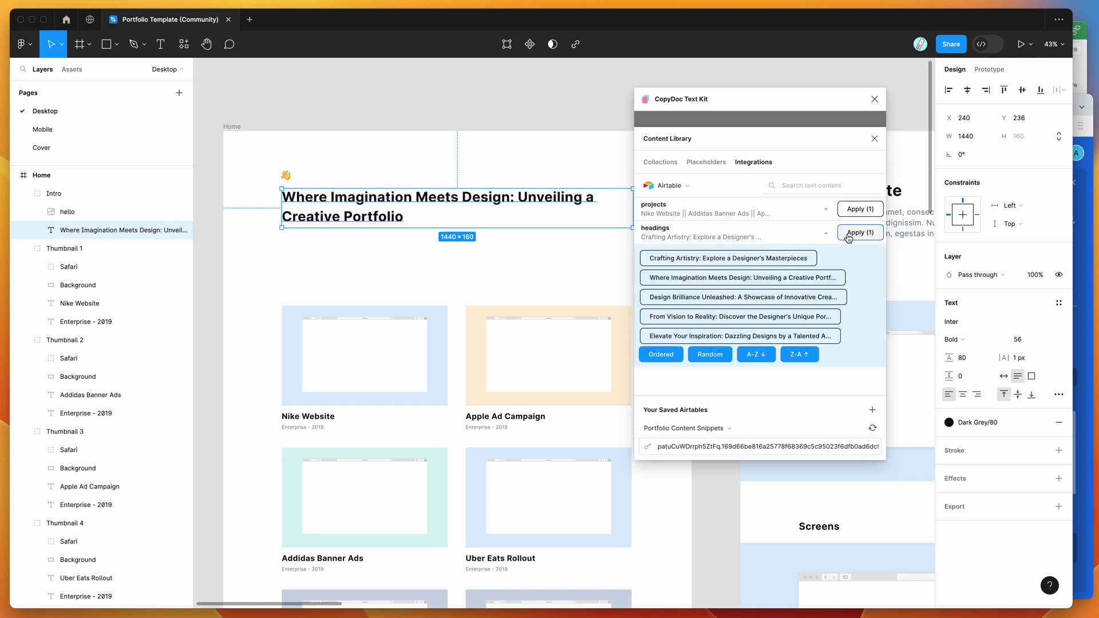
click(709, 299)
click(707, 319)
click(709, 337)
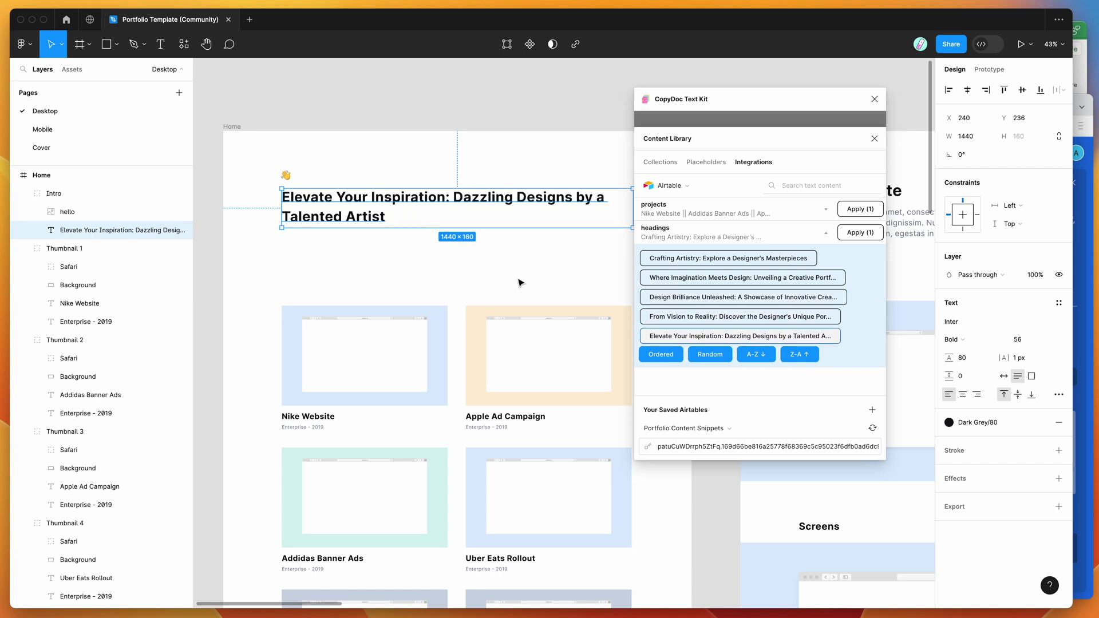
scroll(521, 283, right, 6)
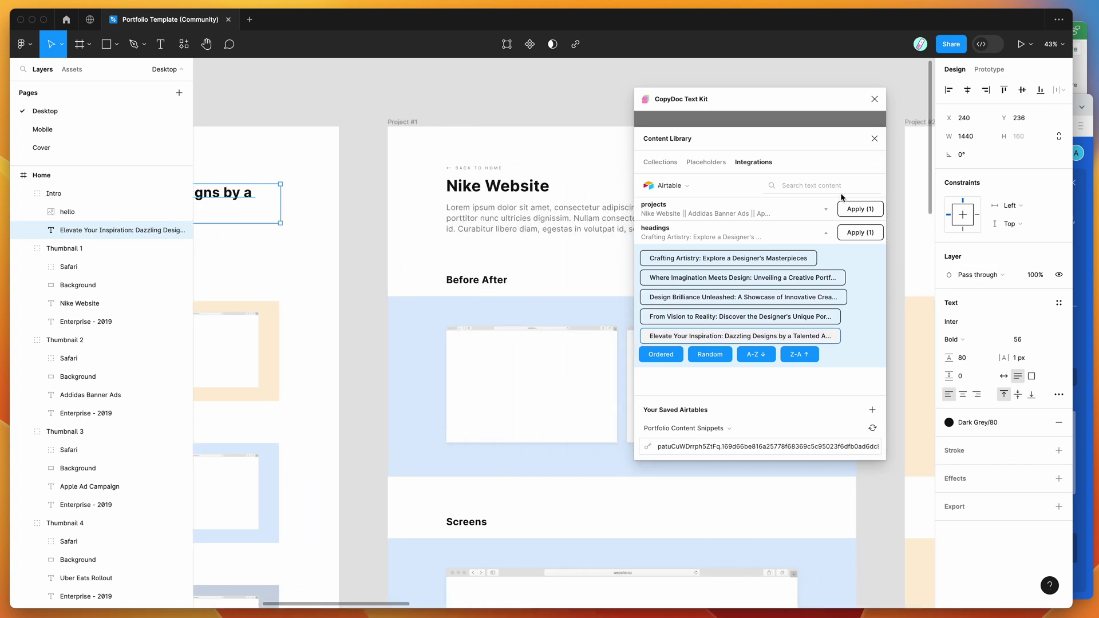
click(704, 234)
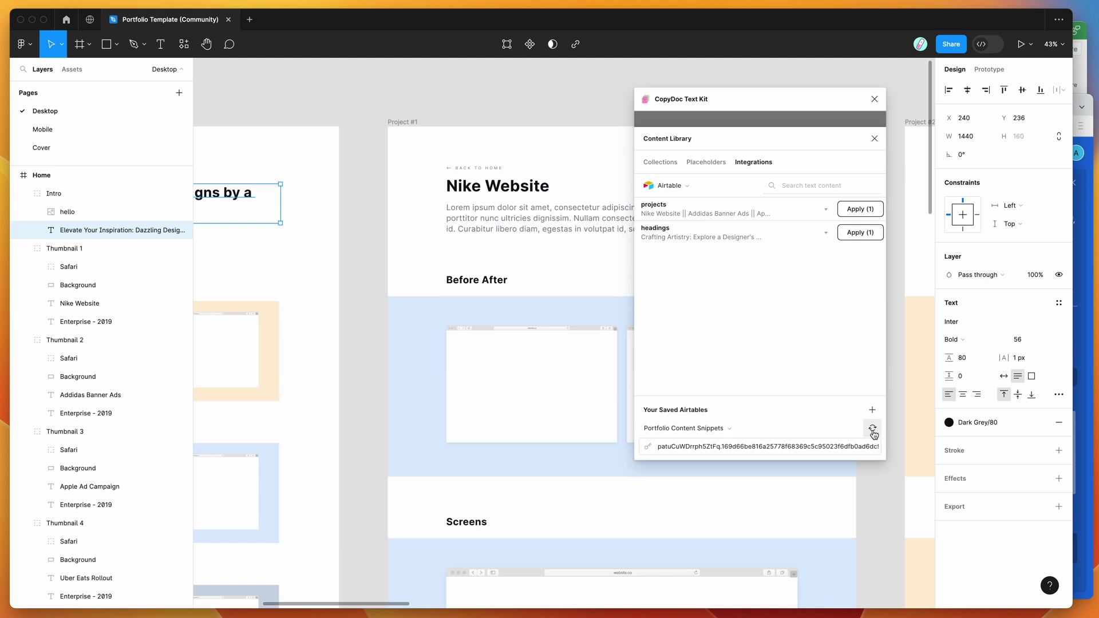
Step: Add a new field named subheading to the Airtable table
click(1084, 435)
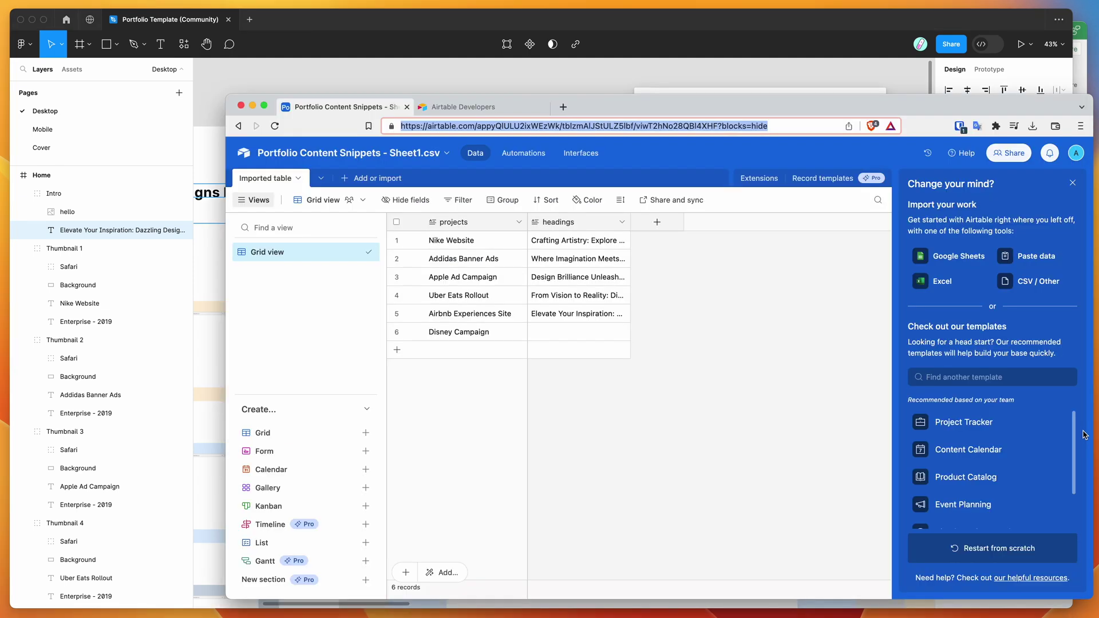
click(657, 221)
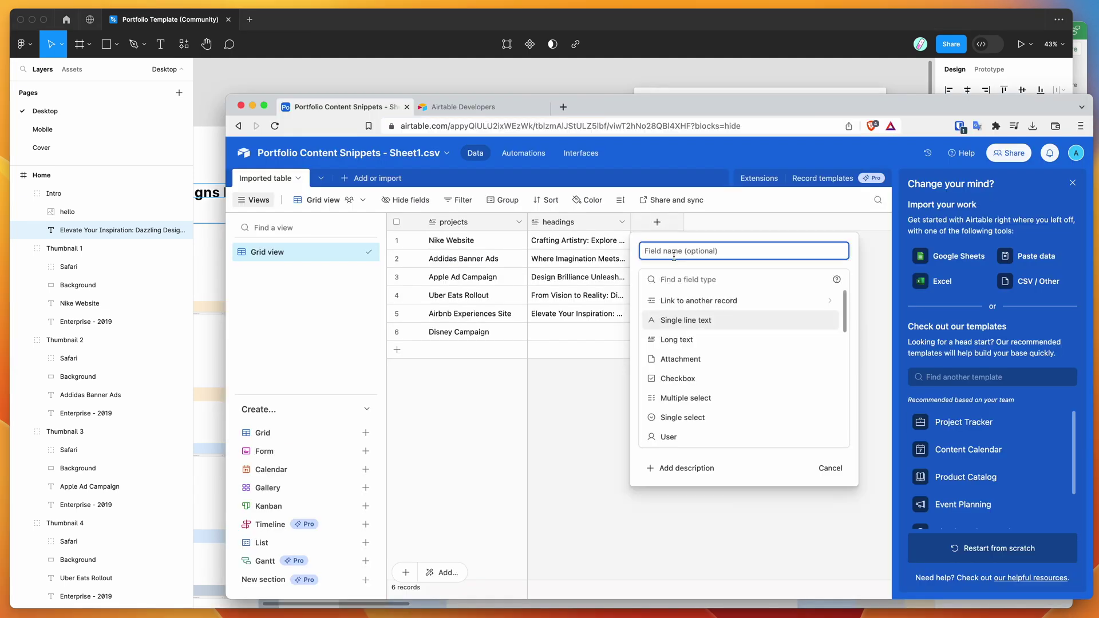
text(subheading)
click(738, 228)
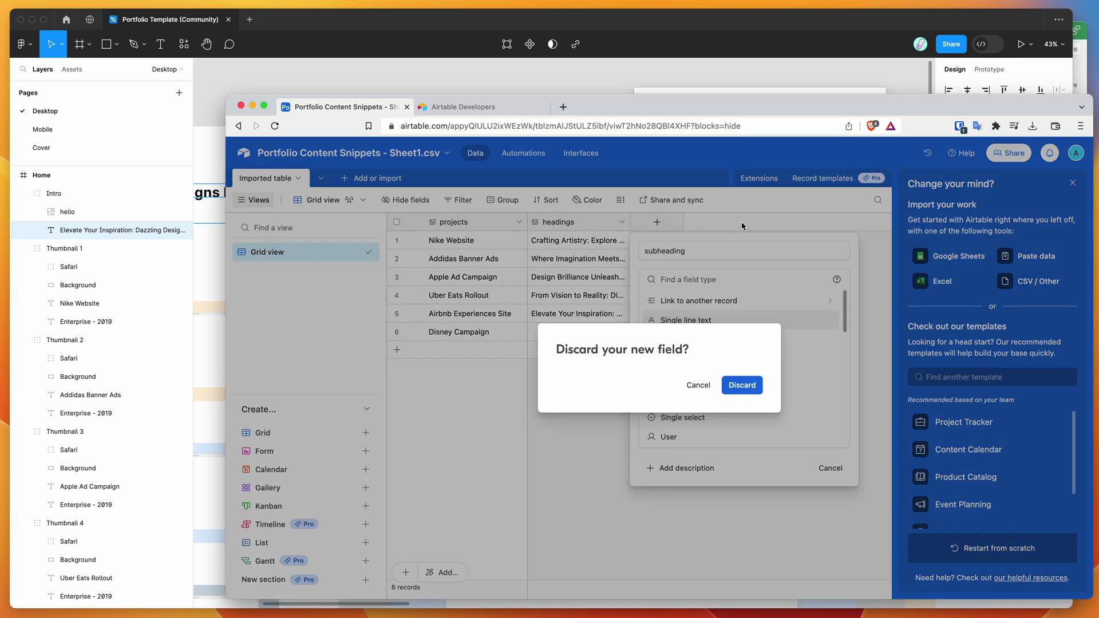
click(705, 386)
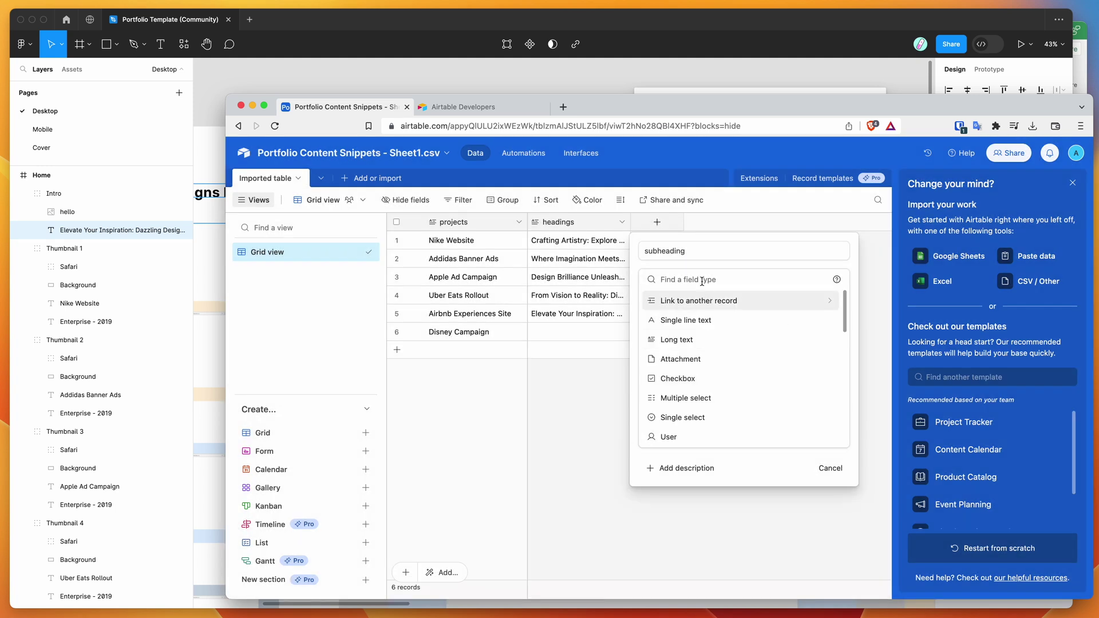
click(701, 245)
key(Return)
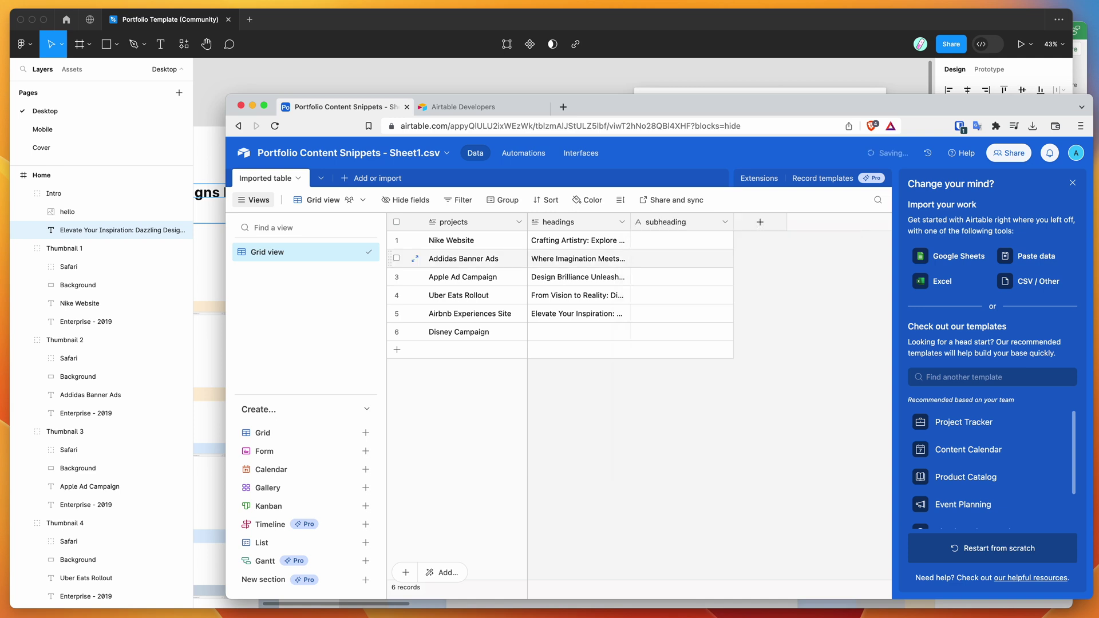
Step: Enter 'Testing subheading' for Nike Website and 'Another subheading here' for Addidas Banner Ads
click(651, 239)
click(651, 240)
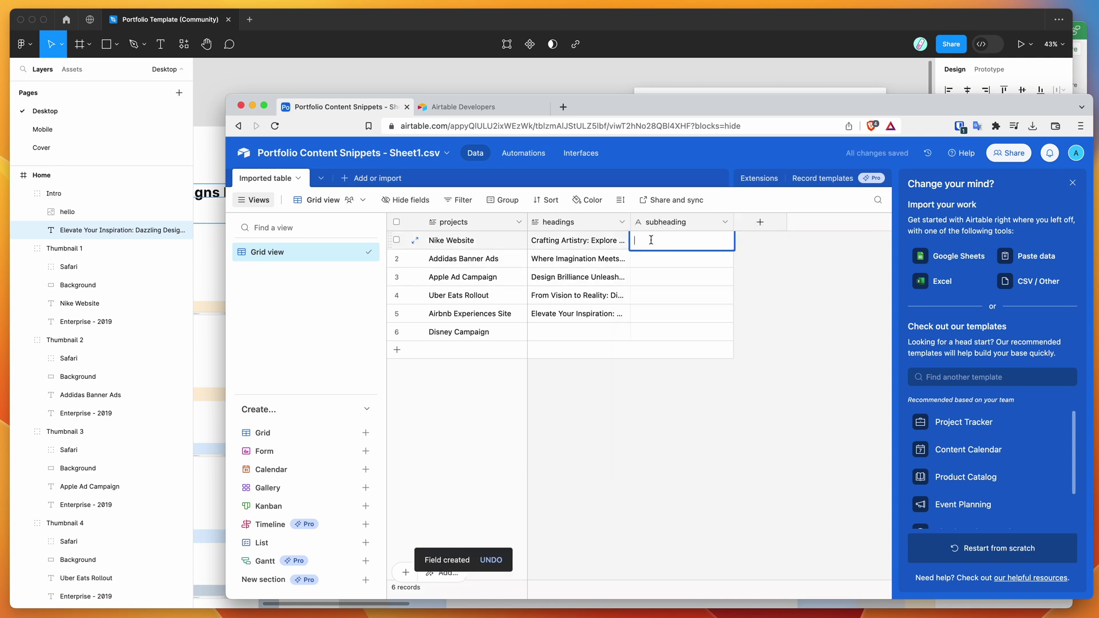
text(Testing subheading)
click(652, 258)
text(Ano)
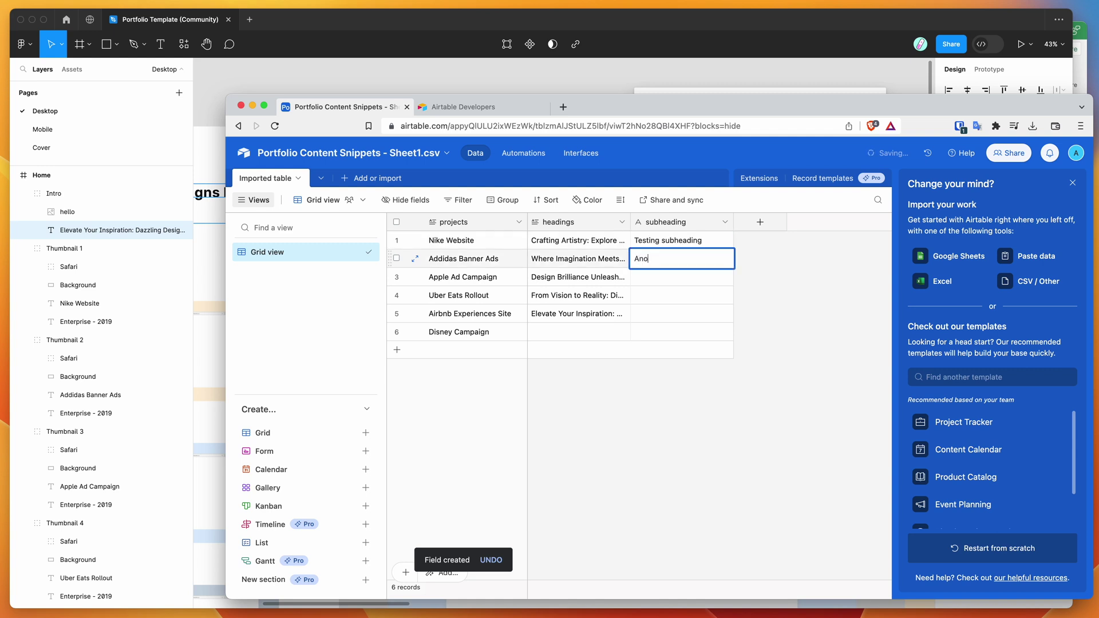
text(ther subheading here)
click(654, 276)
click(665, 456)
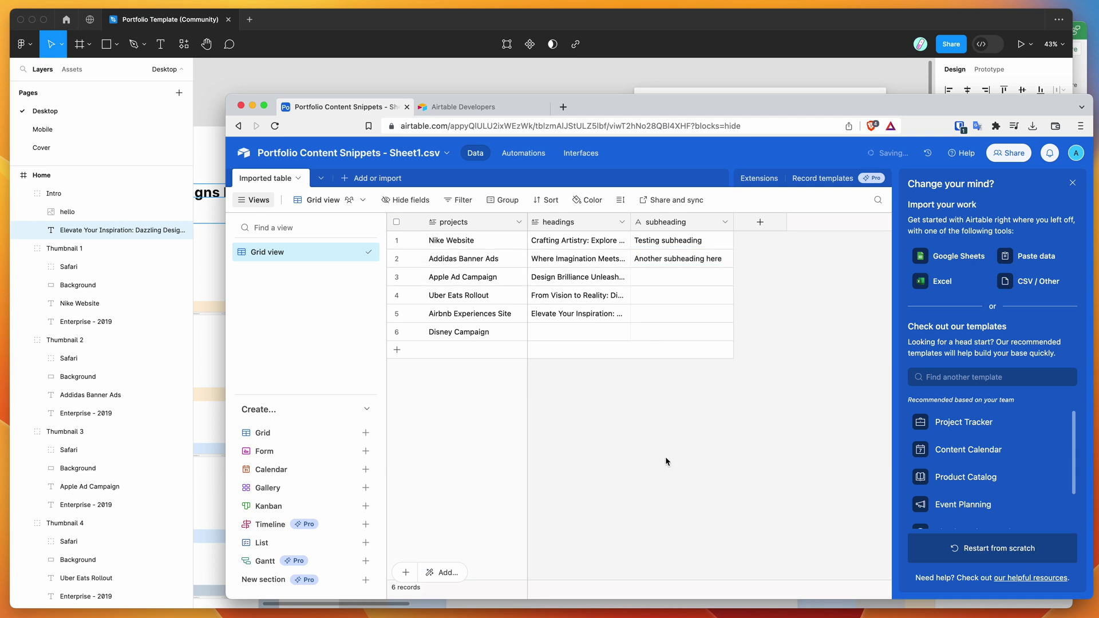
click(690, 89)
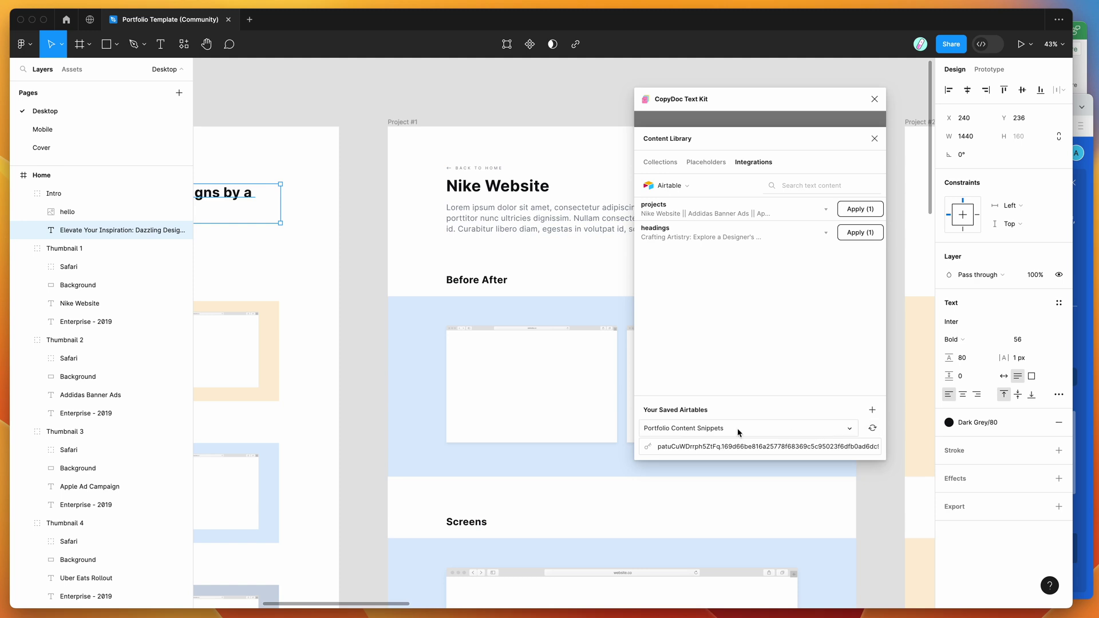
Step: Refresh CopyDoc's Airtable data and expand the new subheading row
click(873, 431)
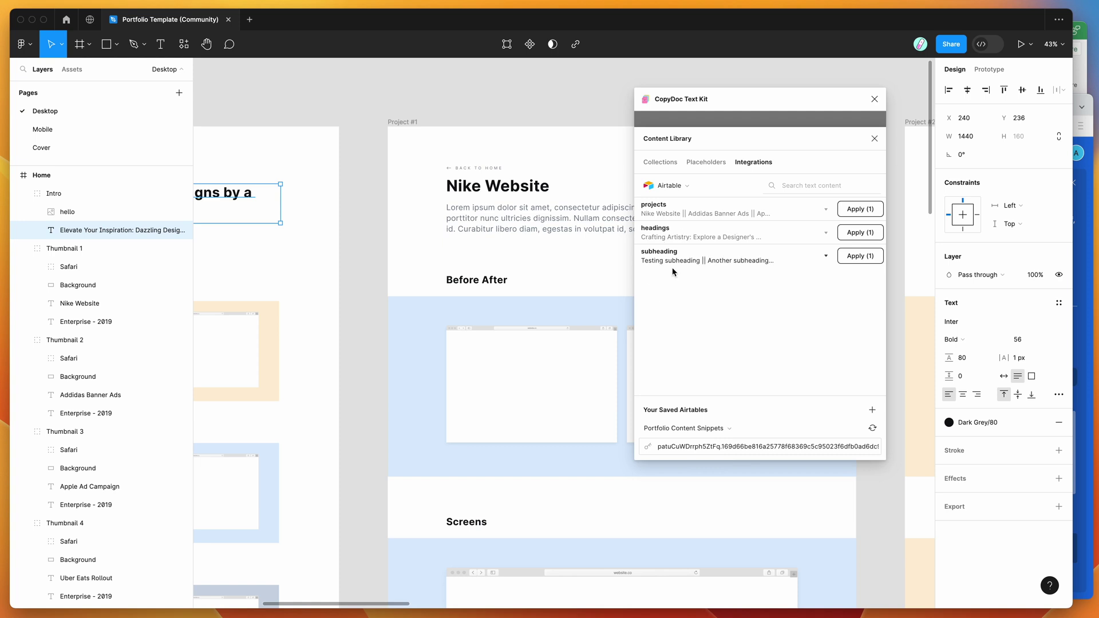
click(694, 263)
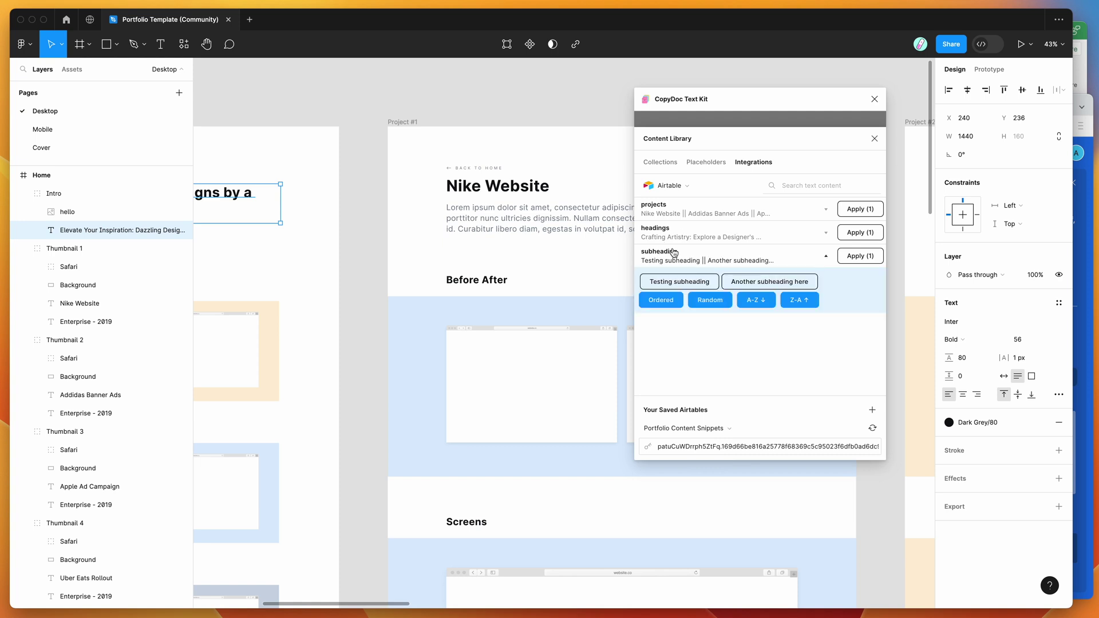
scroll(614, 256, right, 2)
scroll(613, 256, down, 1)
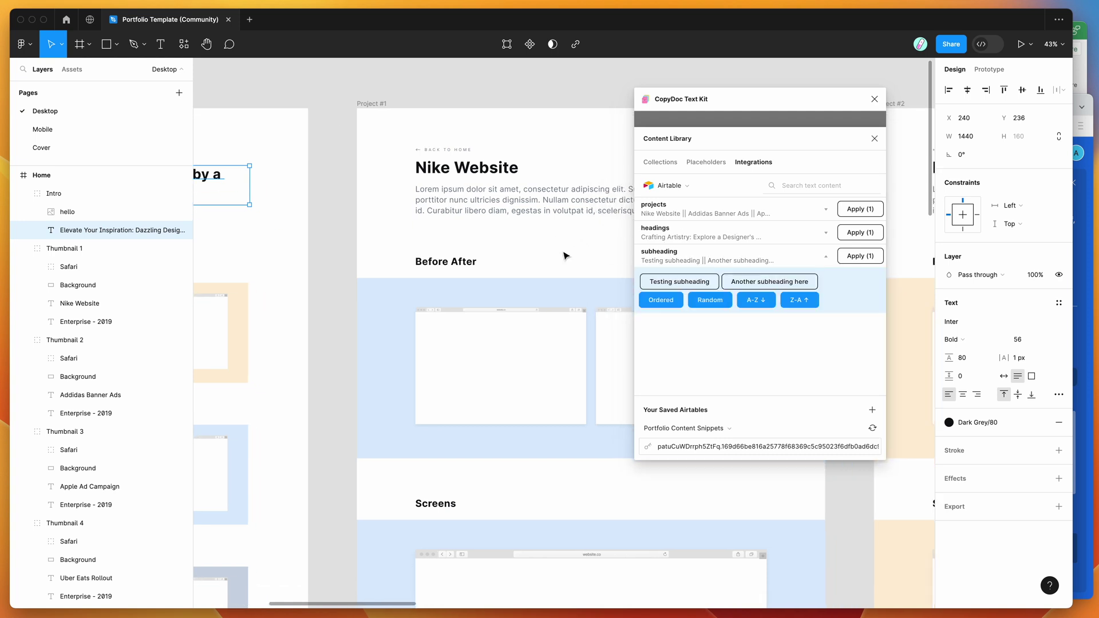
Step: Set Project #1's Before After heading to 'Another subheading here' after trying 'Testing subheading'
click(460, 262)
click(444, 268)
scroll(458, 266, right, 2)
scroll(458, 266, down, 1)
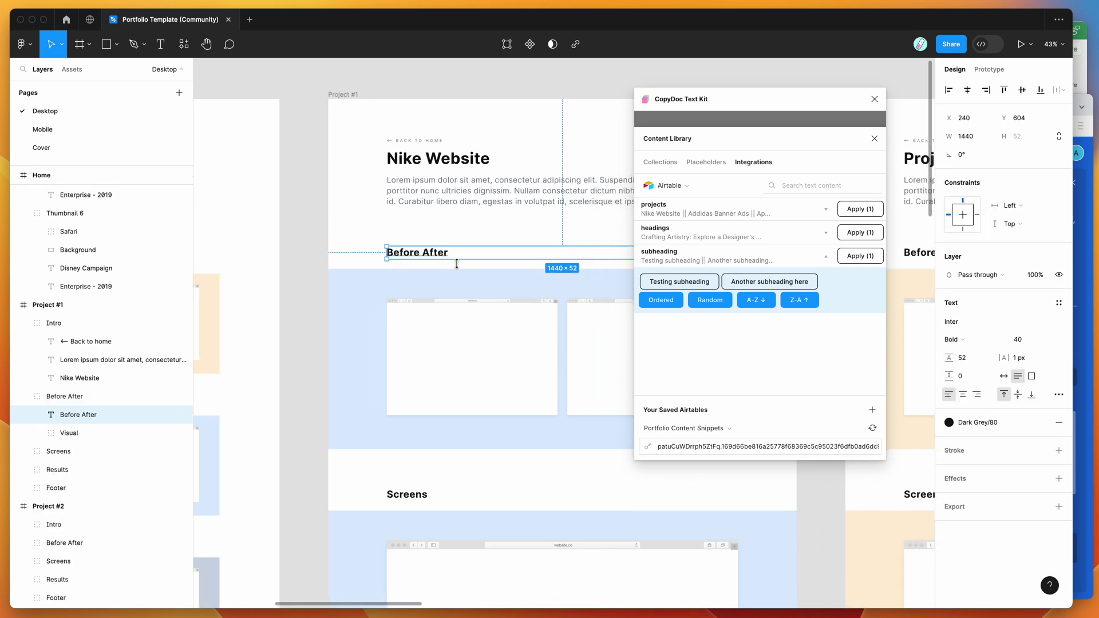
click(680, 281)
click(754, 285)
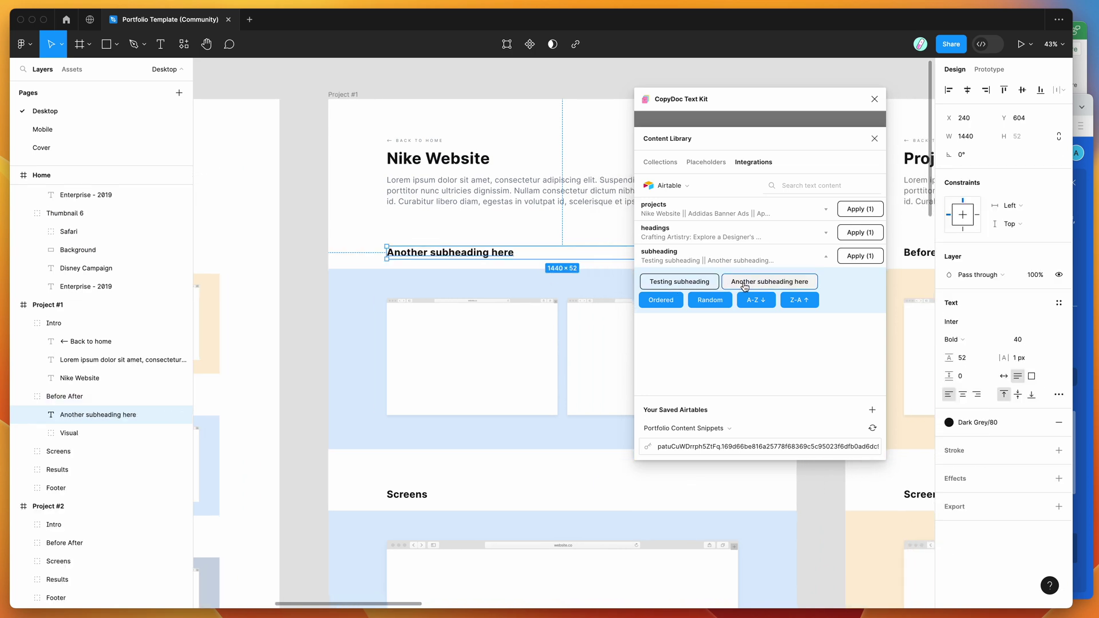
click(687, 284)
click(736, 285)
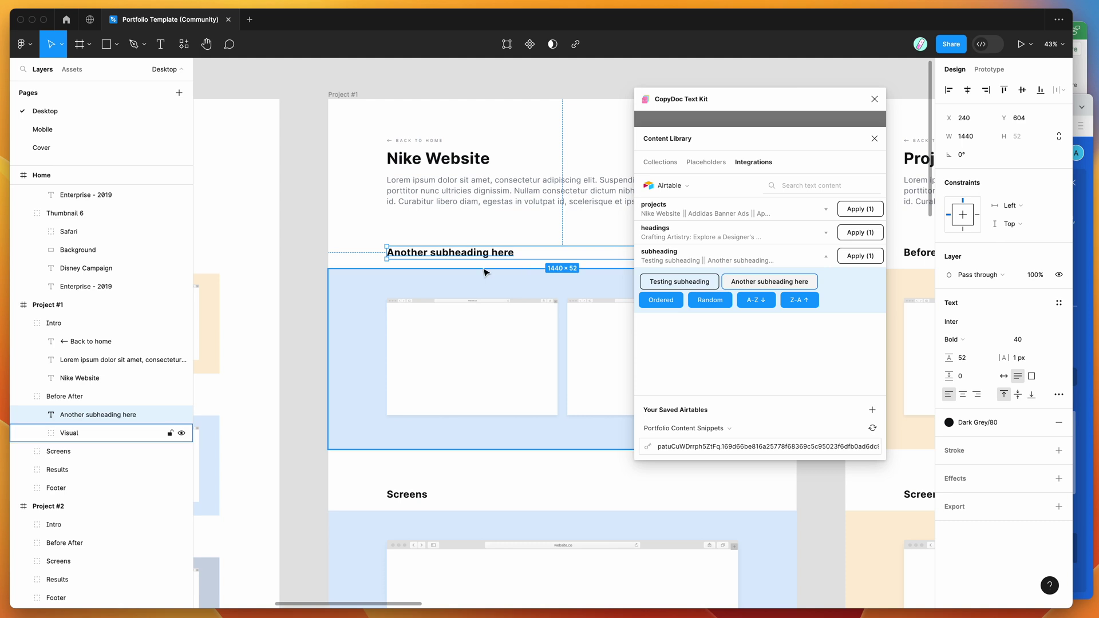
scroll(483, 273, down, 1)
click(421, 434)
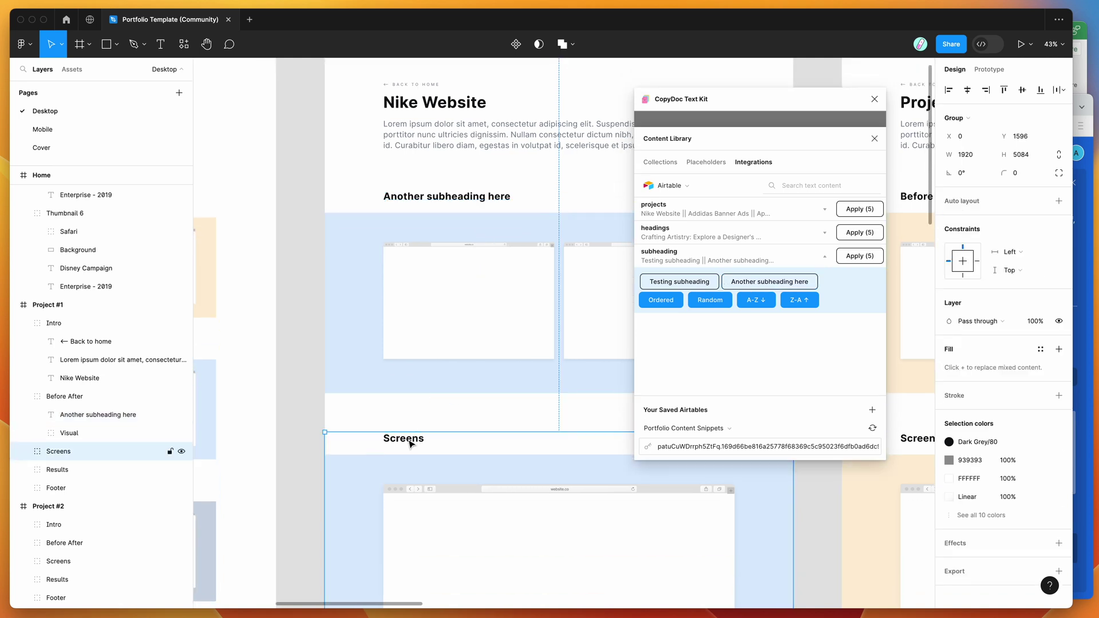
Step: Select the Screens and 'Another subheading here' headings and apply subheadings in Ordered, A-Z, Z-A and Random order
double_click(410, 441)
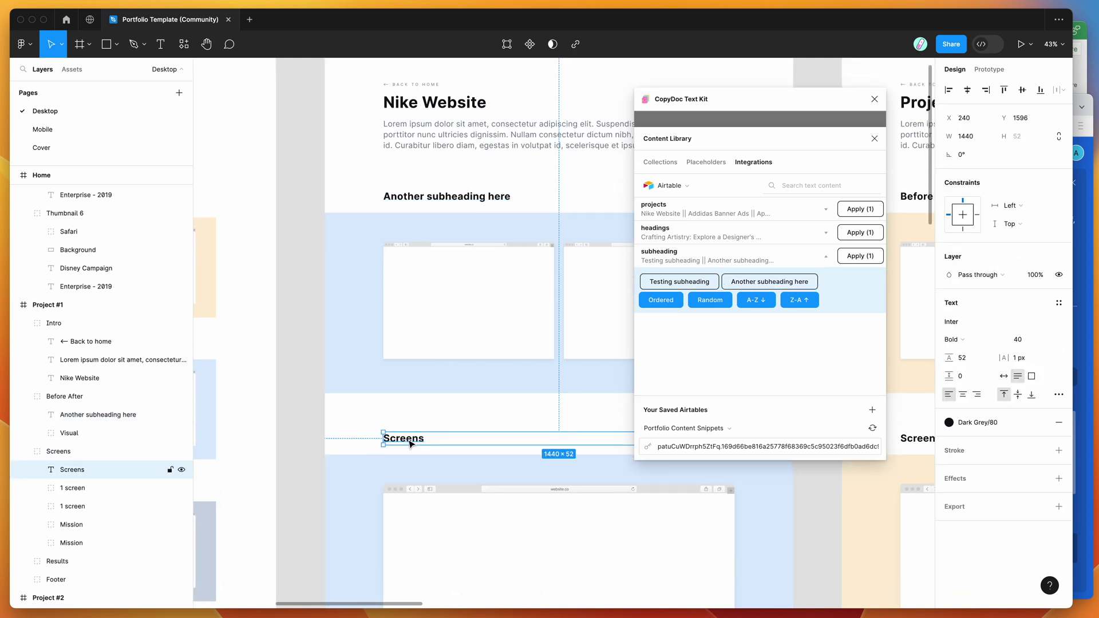
shift+click(479, 201)
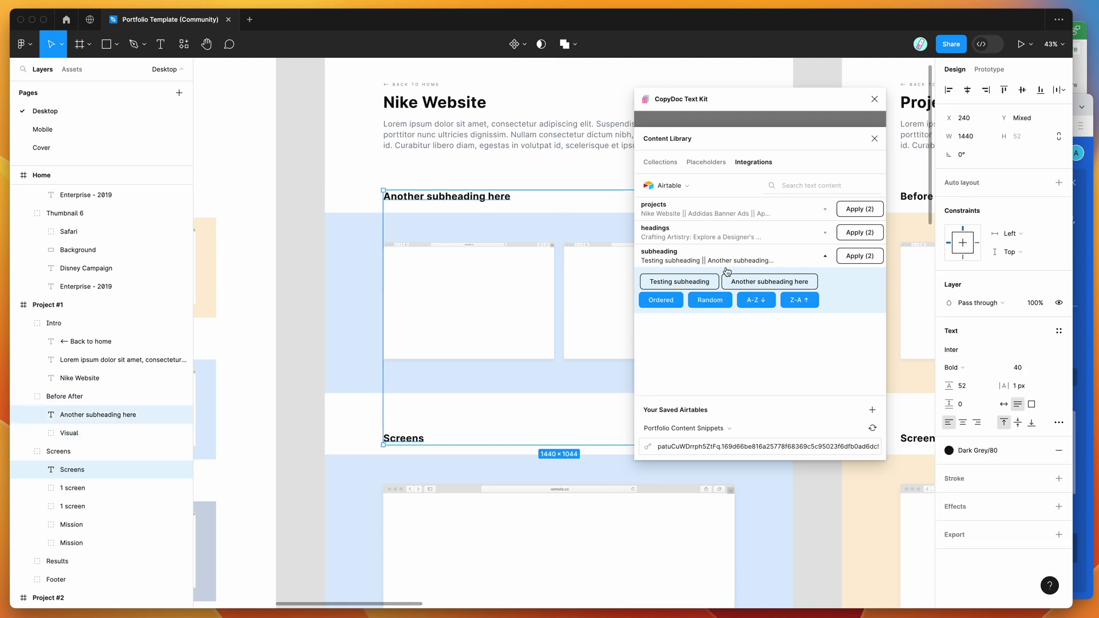
click(667, 303)
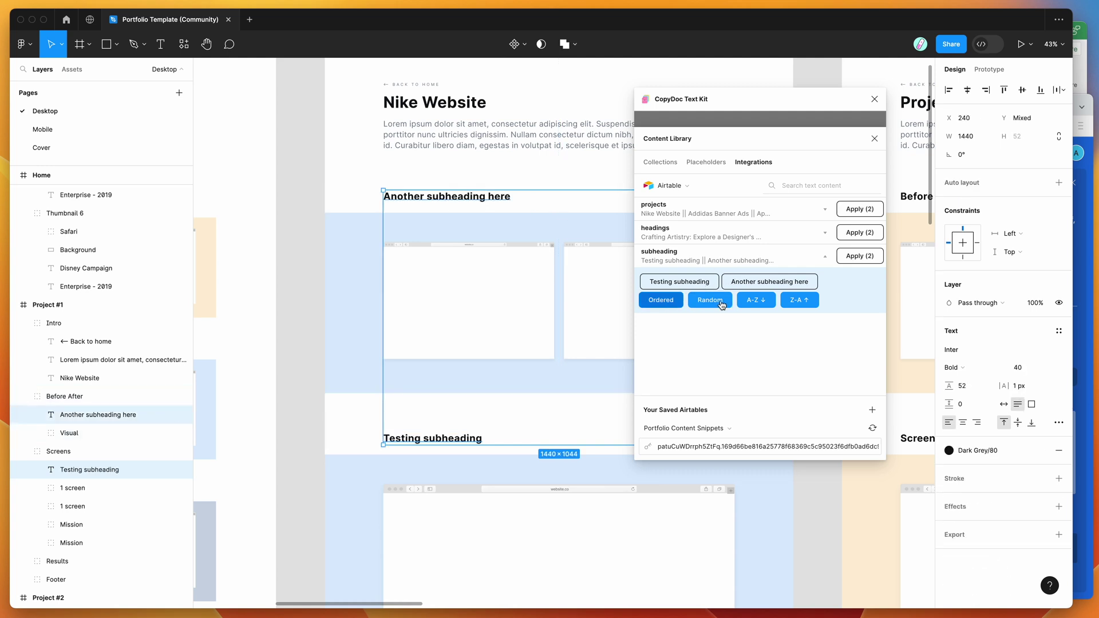
click(757, 301)
click(809, 303)
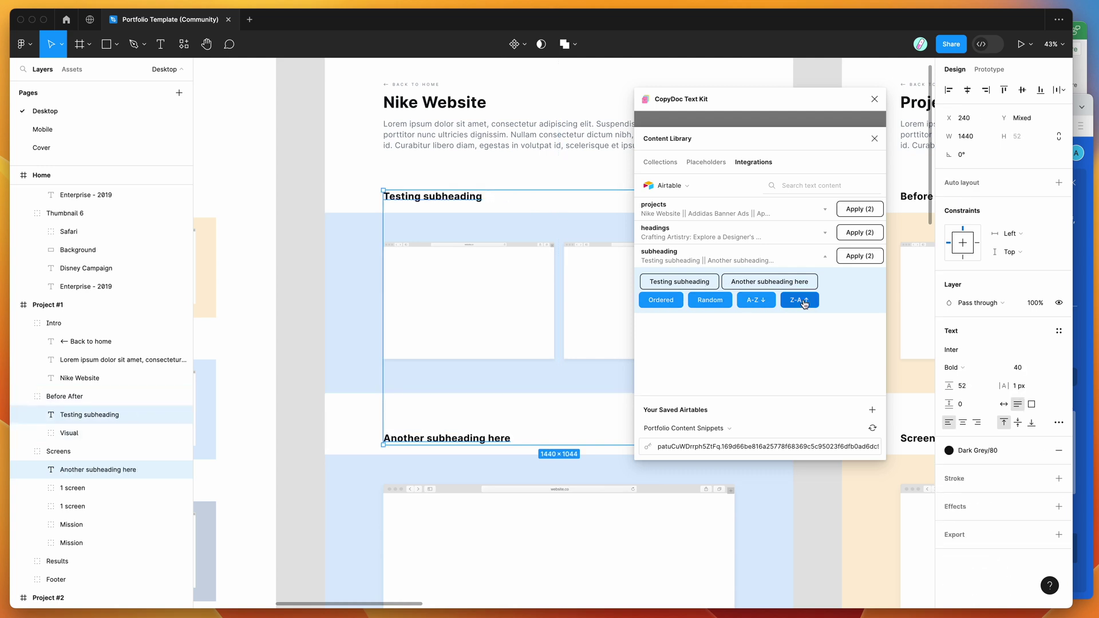
click(710, 303)
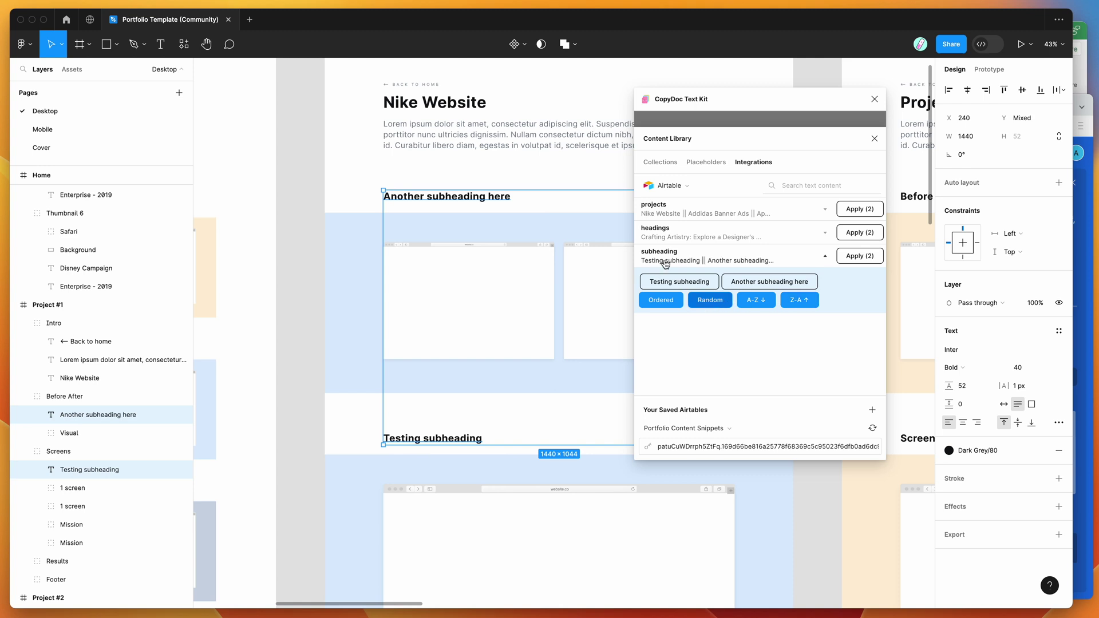
click(685, 259)
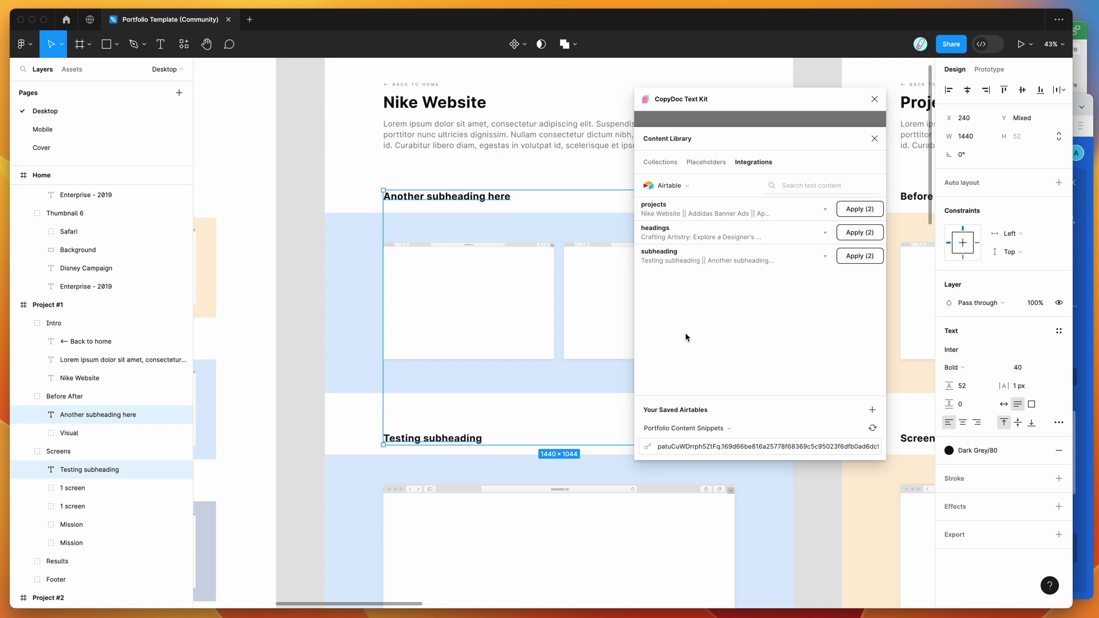
click(695, 260)
click(695, 260)
drag(769, 99, 712, 84)
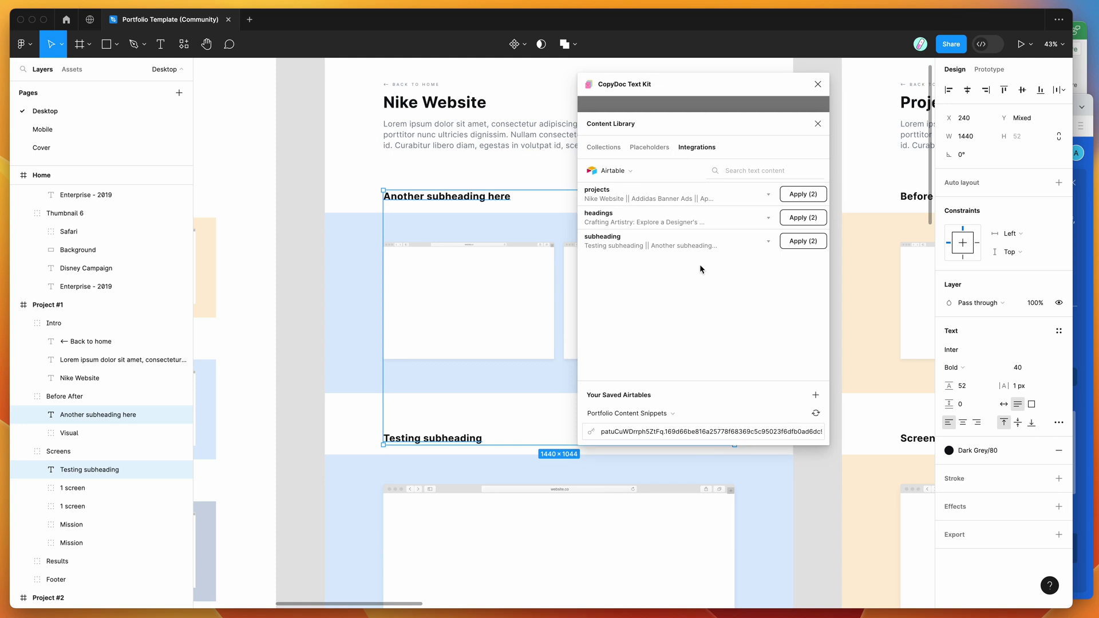
scroll(466, 309, right, 2)
scroll(466, 309, up, 1)
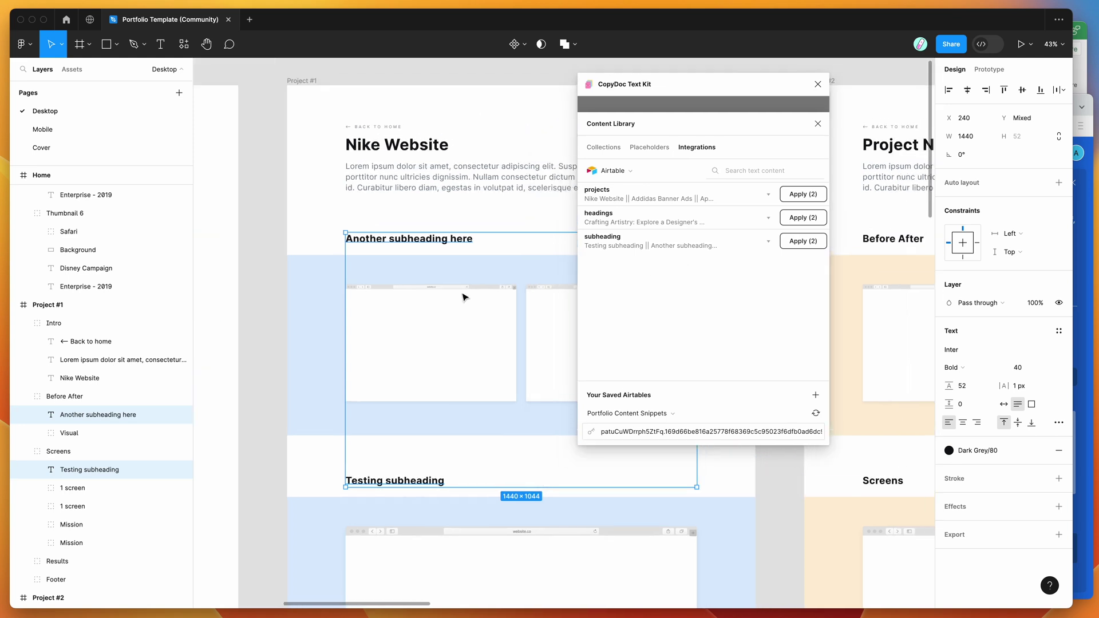
scroll(464, 297, up, 1)
scroll(464, 297, right, 1)
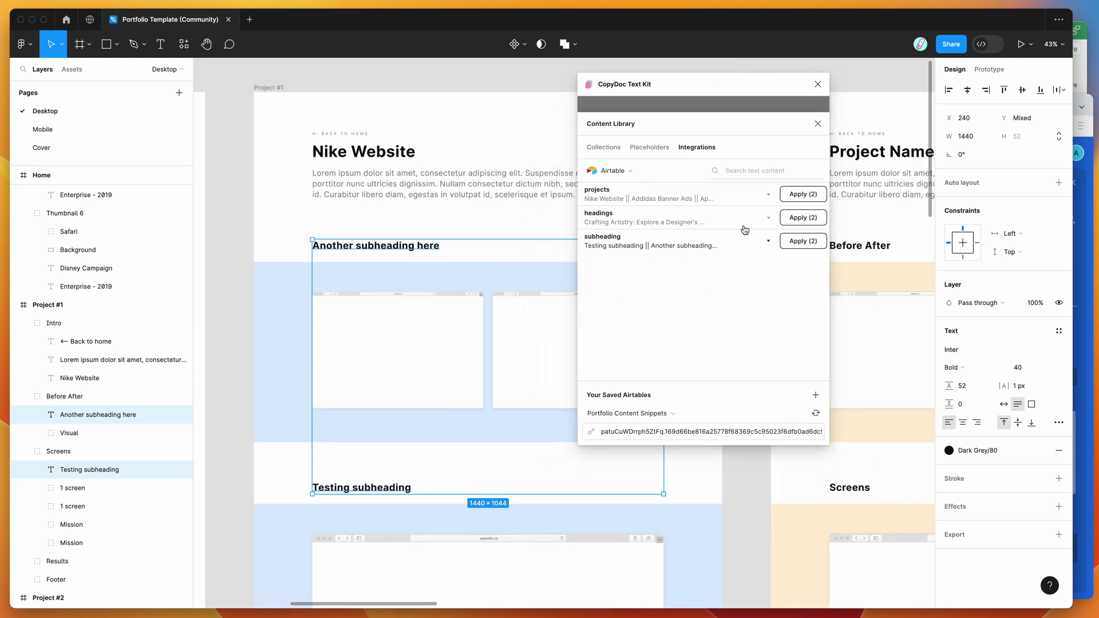
click(675, 220)
click(674, 216)
click(673, 198)
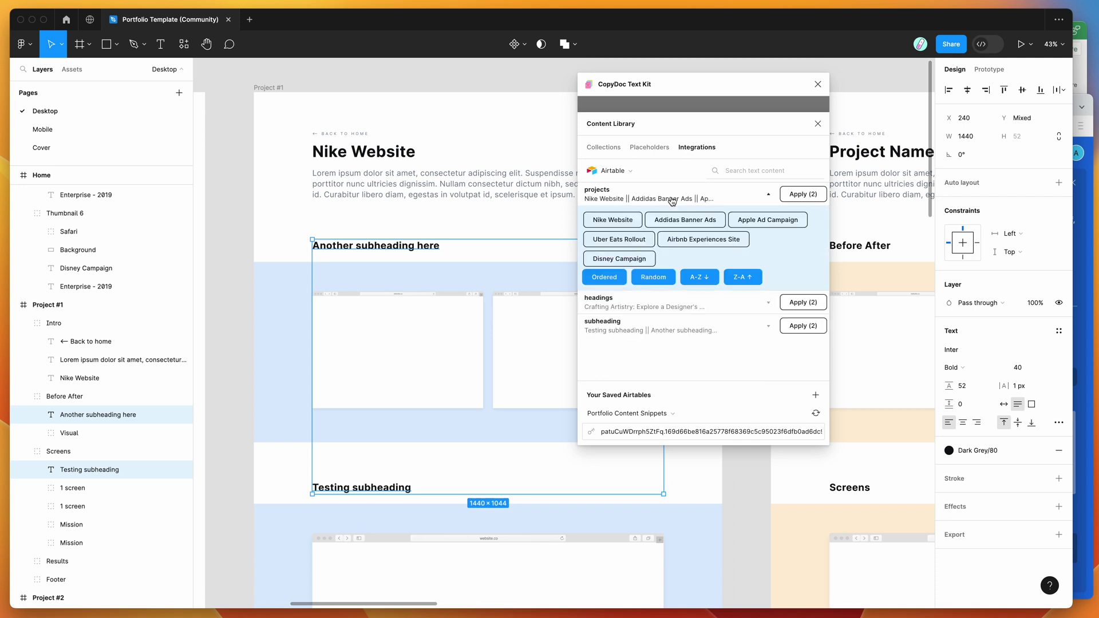
click(1086, 397)
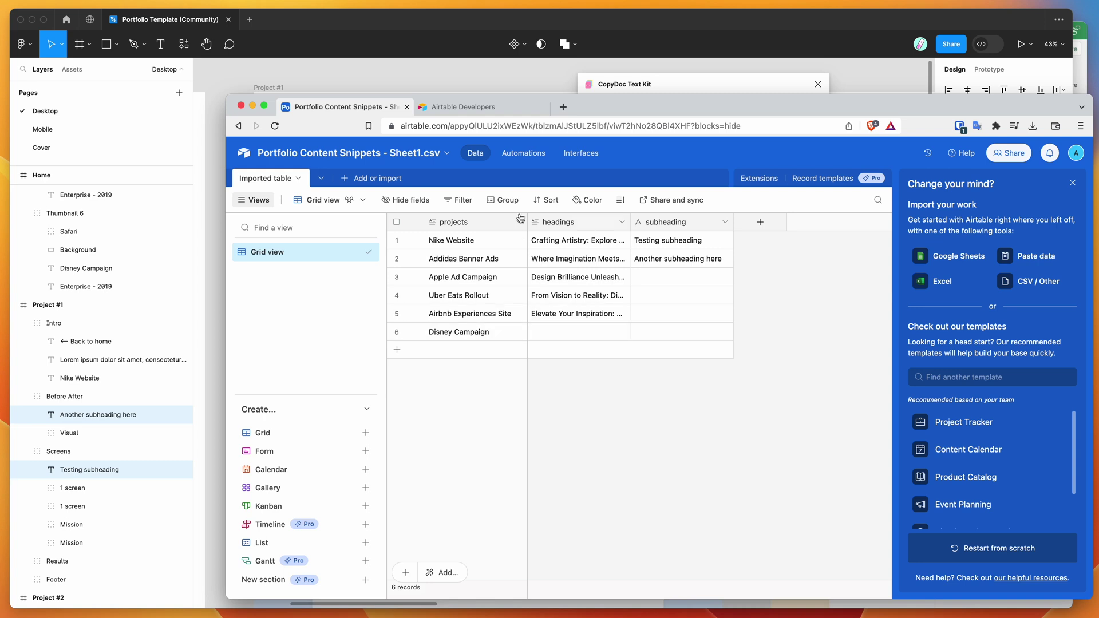
click(714, 86)
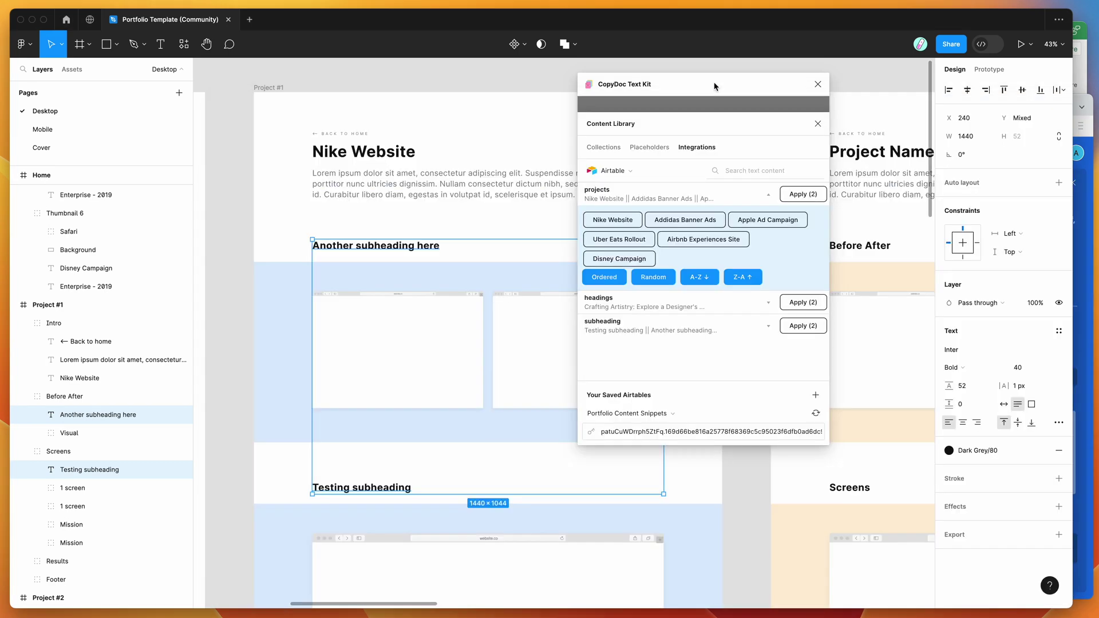
click(679, 203)
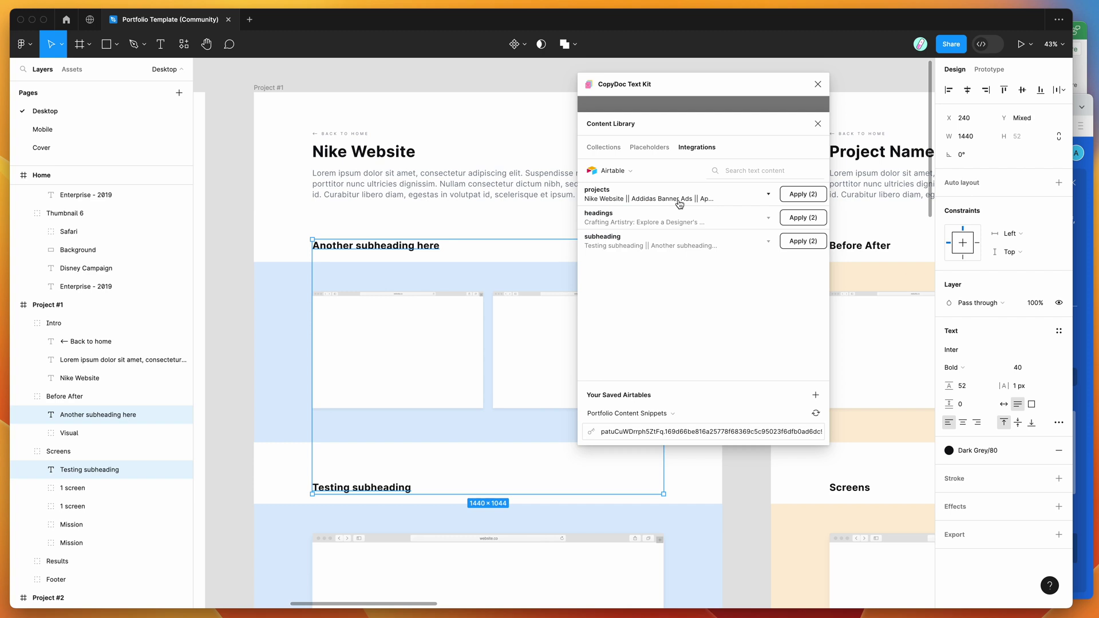
click(1082, 420)
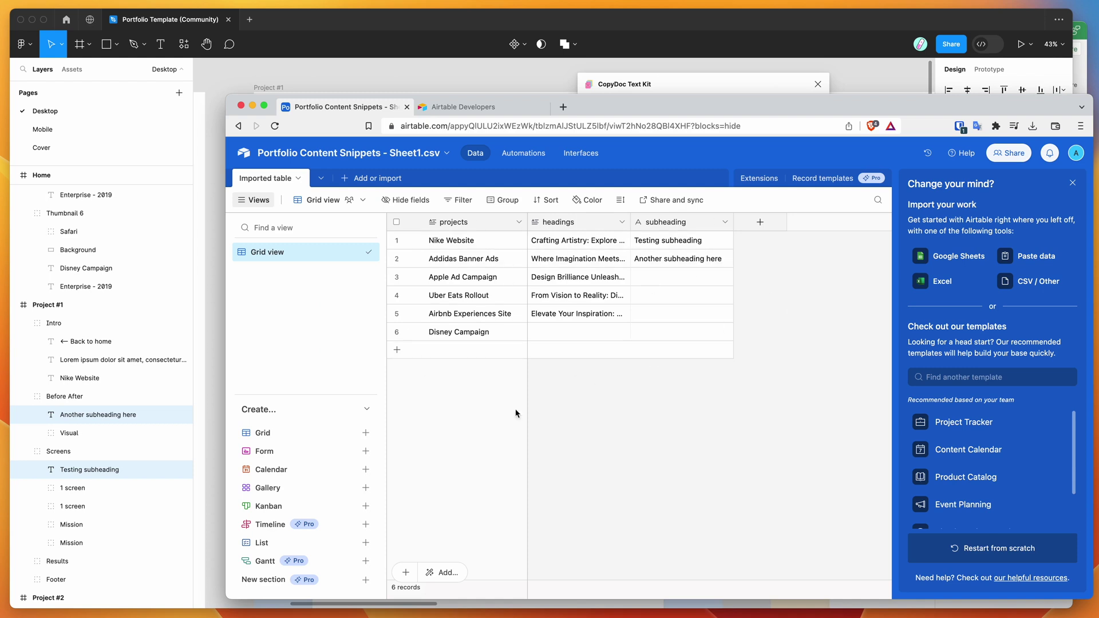
click(669, 88)
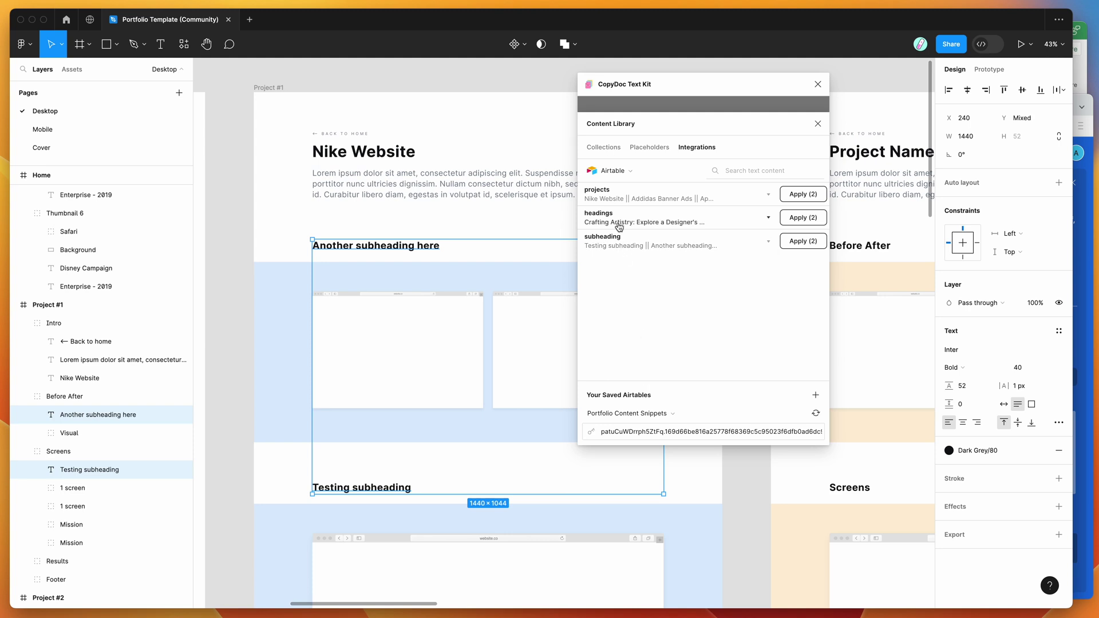
click(621, 201)
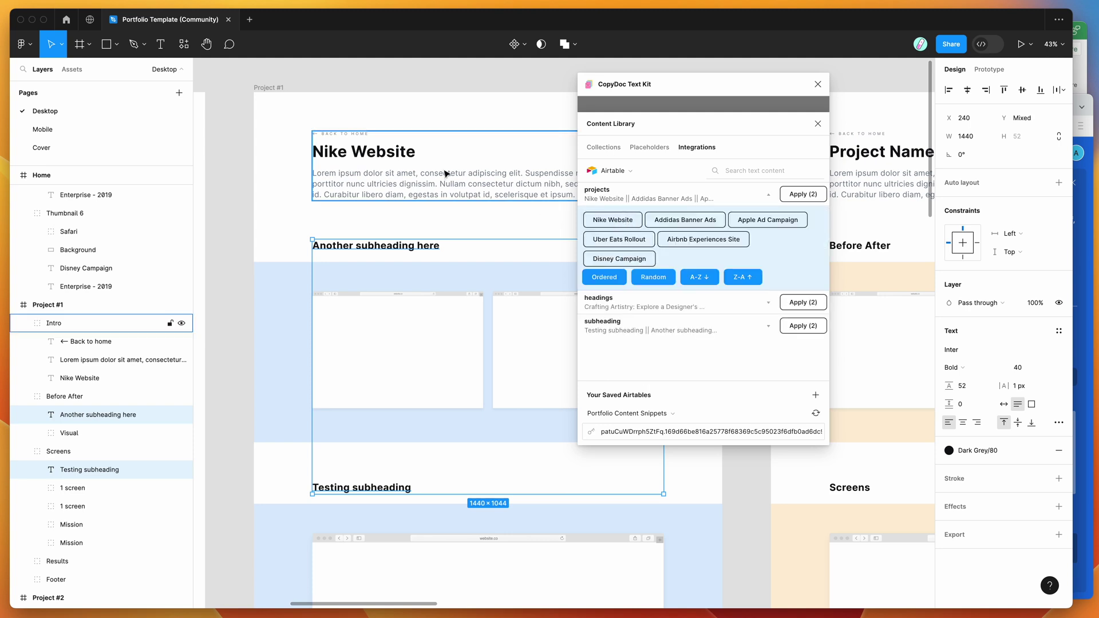
click(422, 158)
click(388, 159)
scroll(389, 159, right, 2)
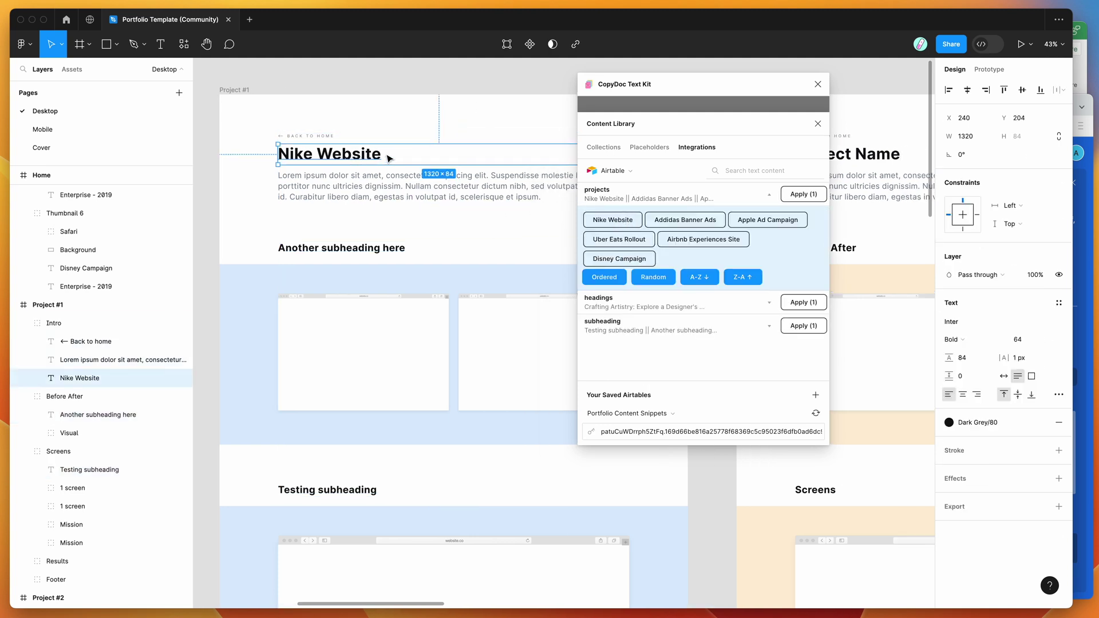
click(728, 199)
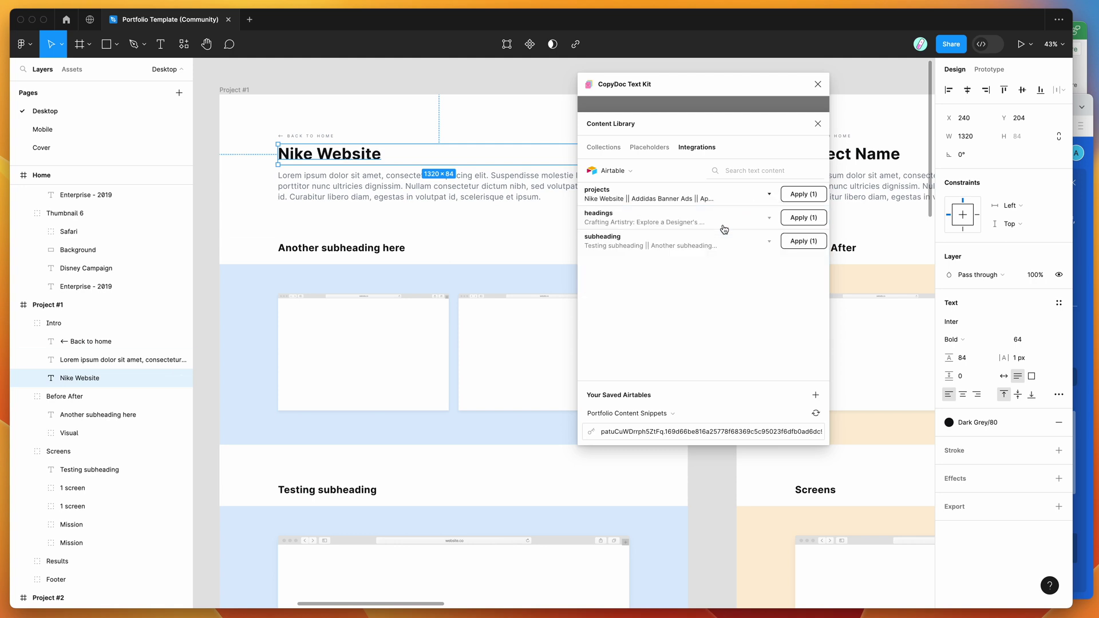